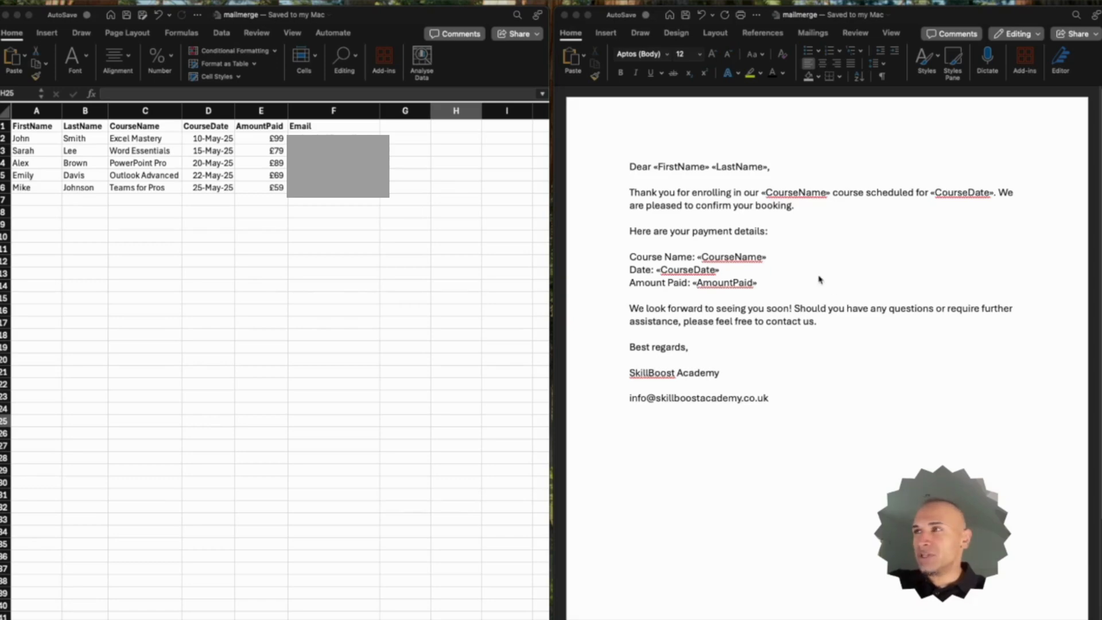
# - Start an email-message mail merge from the booking confirmation letter
pyautogui.click(812, 248)
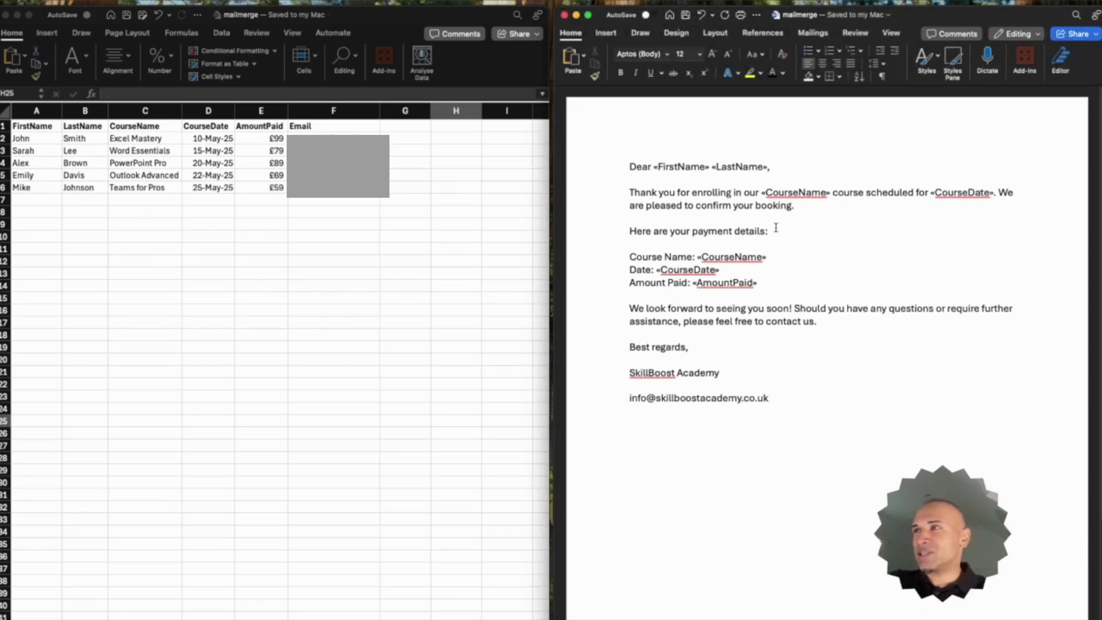
pyautogui.click(818, 36)
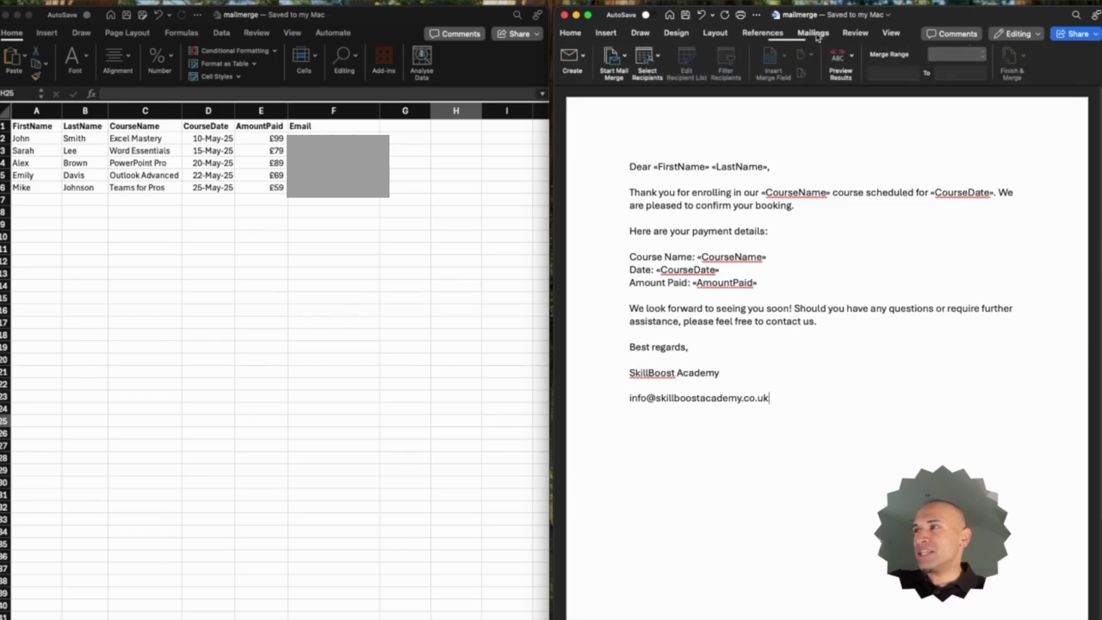
pyautogui.click(627, 61)
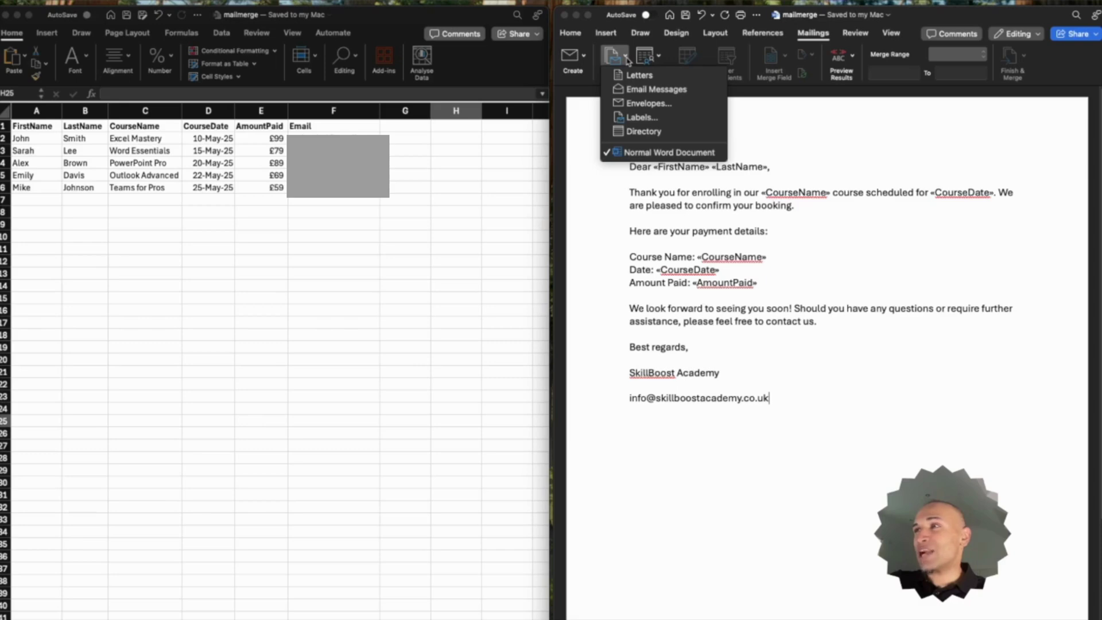
pyautogui.click(642, 90)
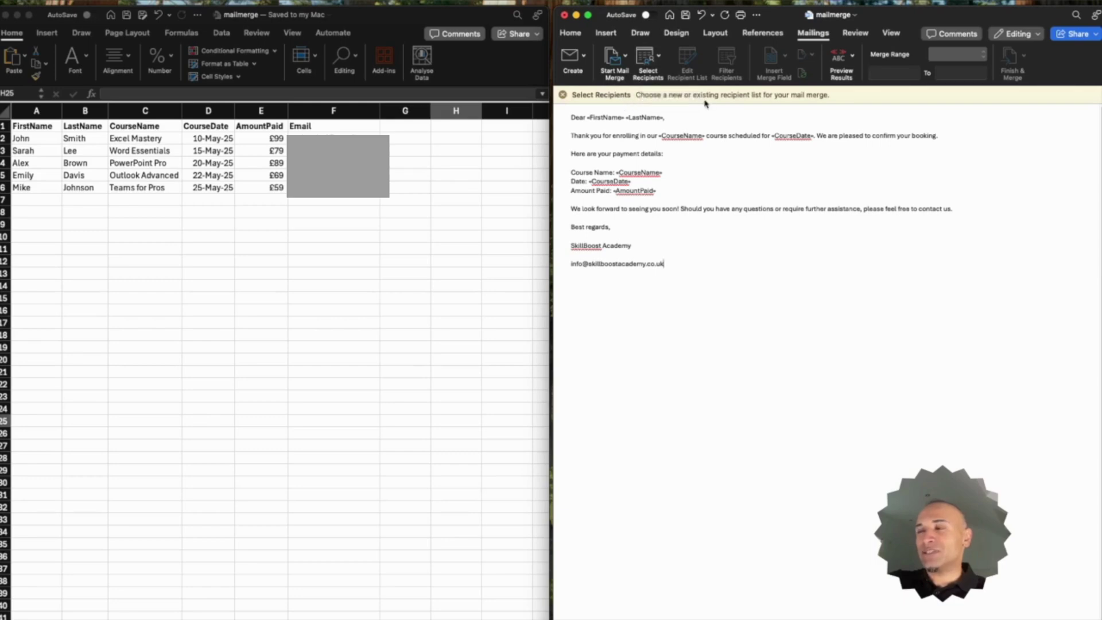
# - Choose the existing workbook mailmerge.xlsx on the Desktop as the recipient list
pyautogui.click(661, 58)
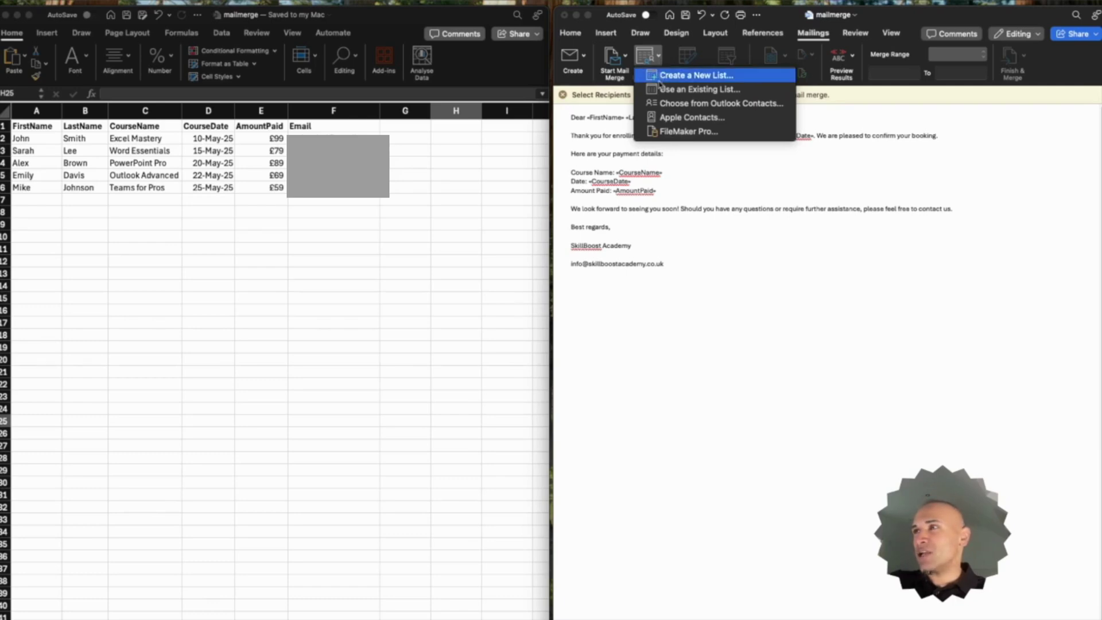
pyautogui.click(713, 91)
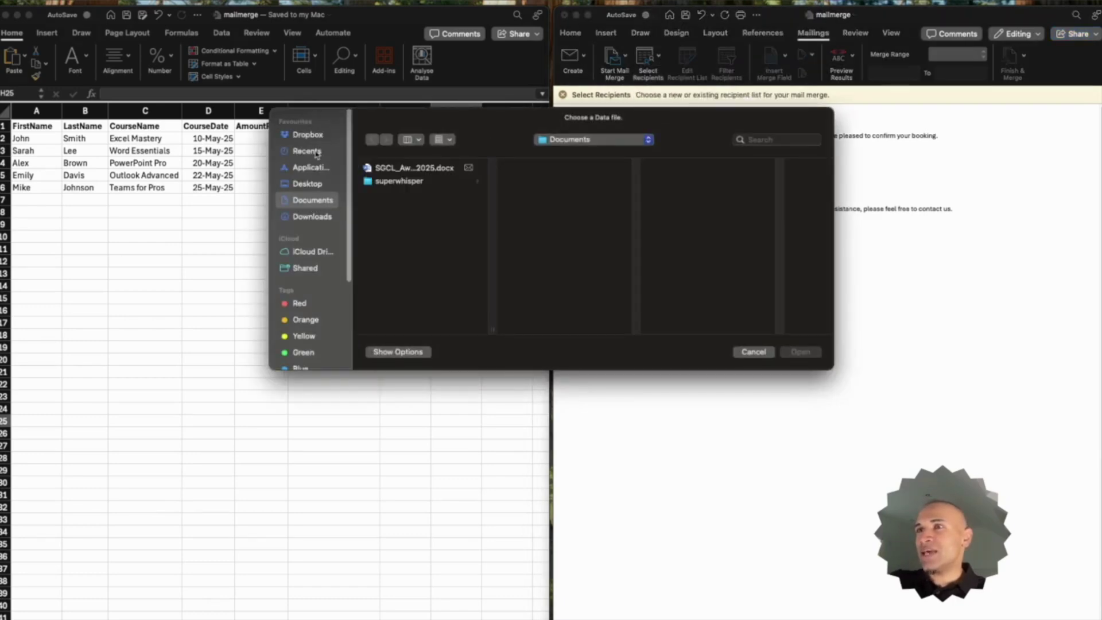
pyautogui.click(313, 188)
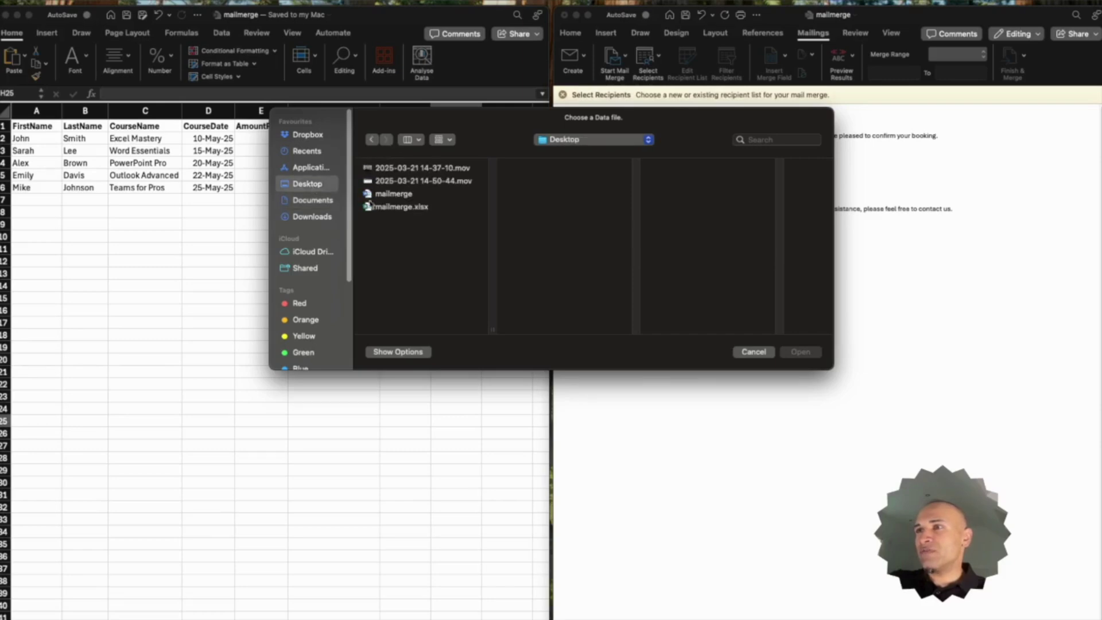
pyautogui.click(406, 210)
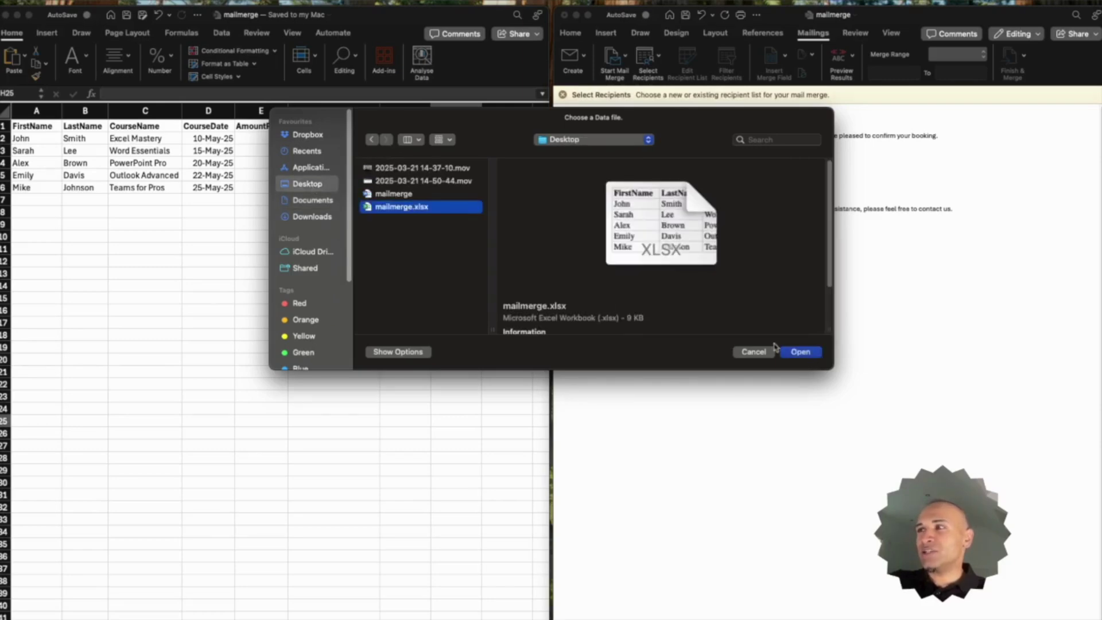
pyautogui.click(803, 354)
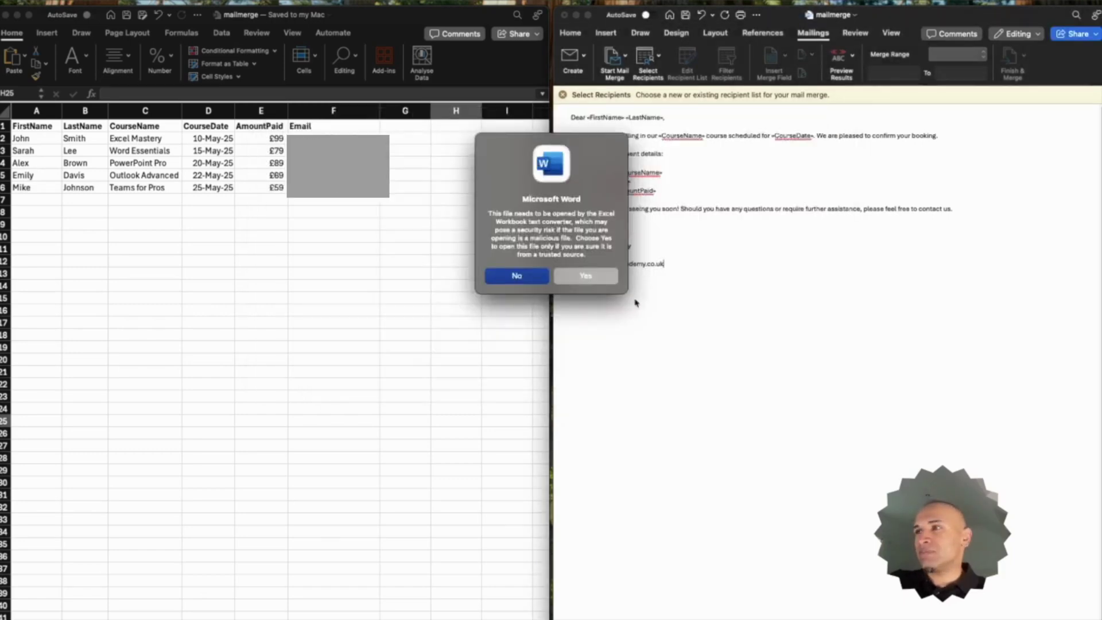
# - Allow the workbook conversion, load the entire Sheet1 worksheet as recipients, and dismiss the filter hint
pyautogui.click(589, 279)
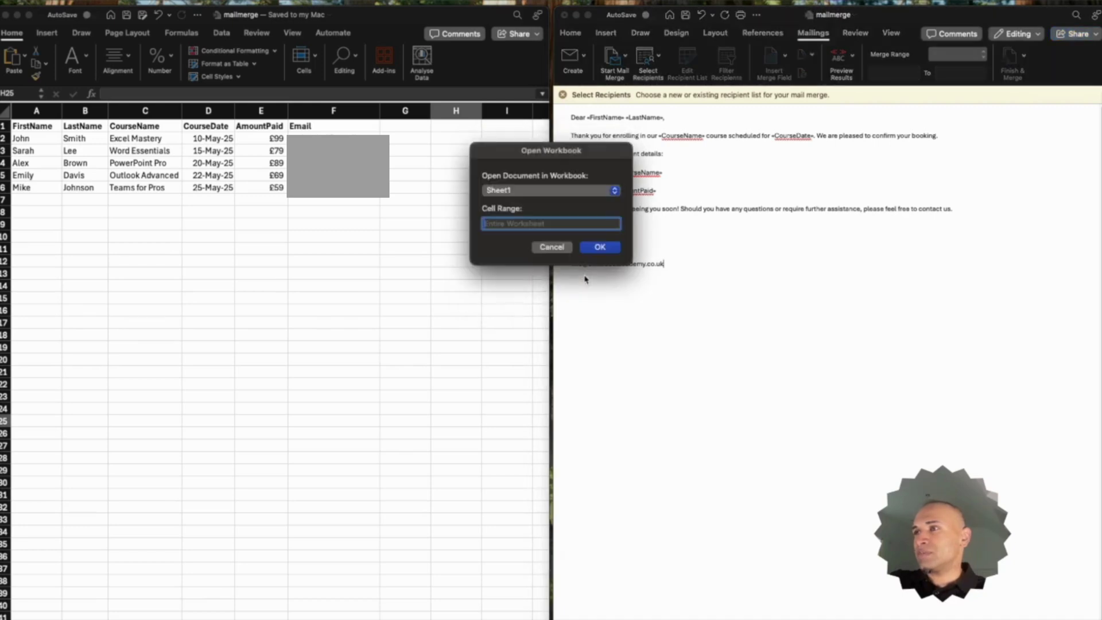
pyautogui.click(597, 191)
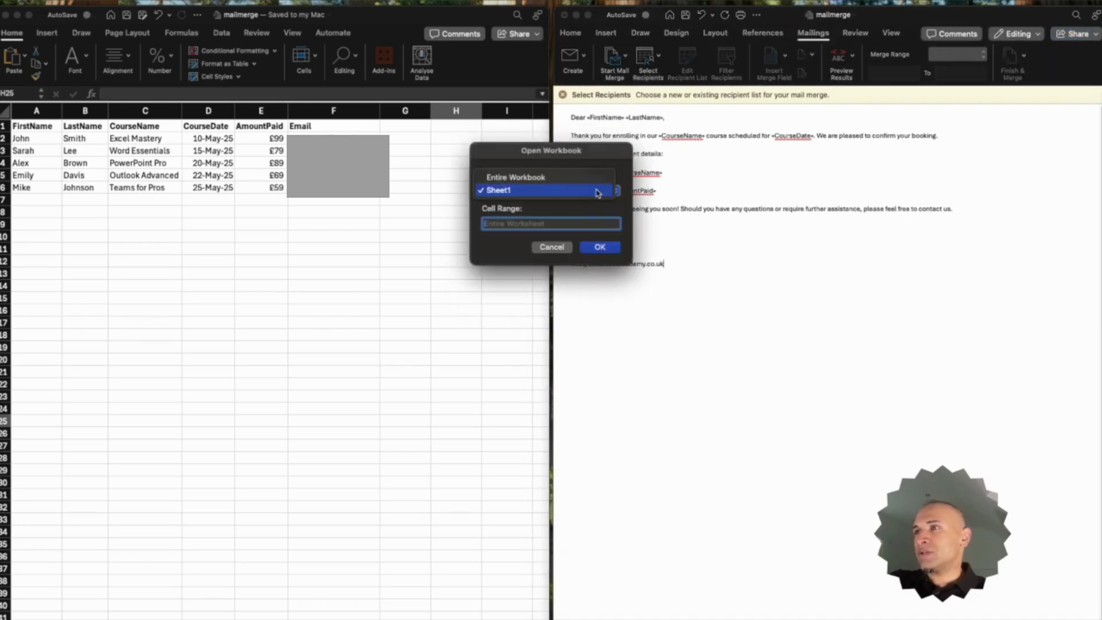
pyautogui.click(598, 192)
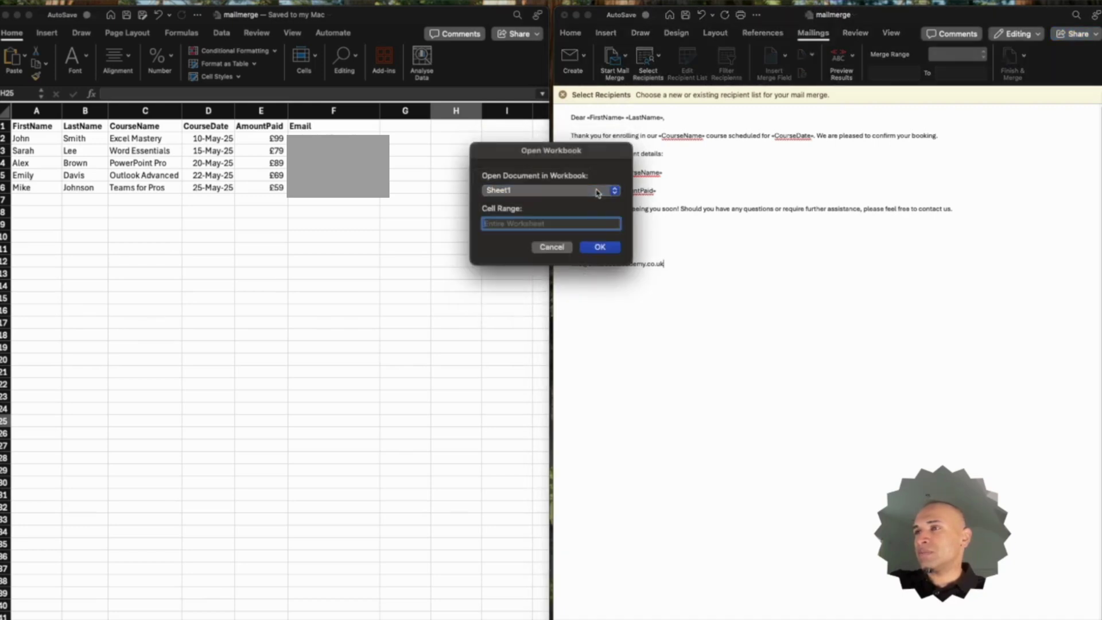
pyautogui.click(594, 250)
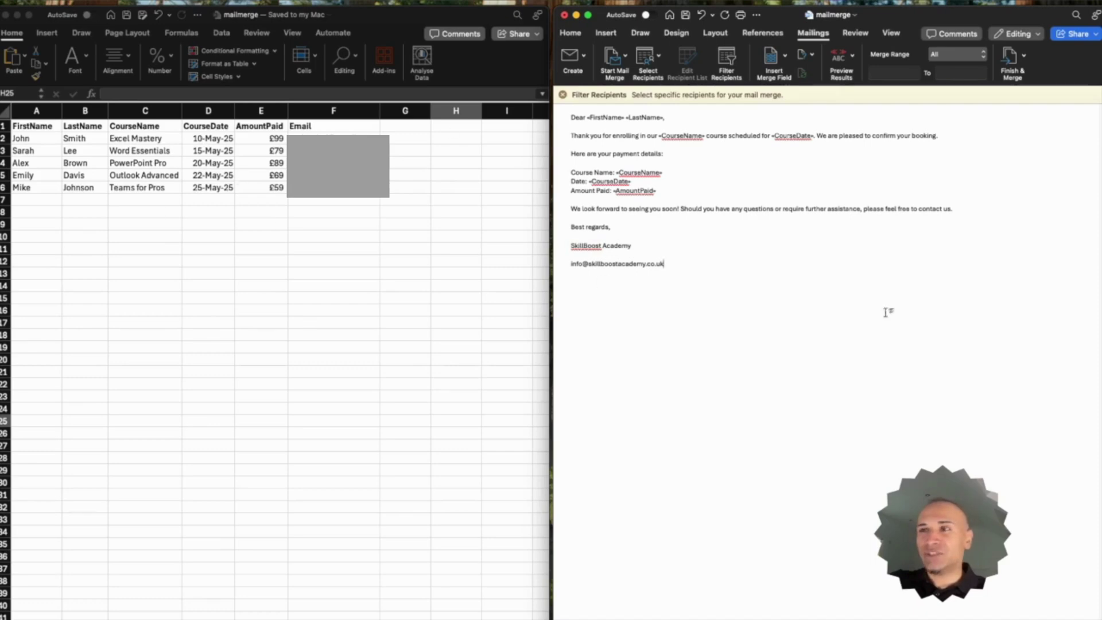
pyautogui.click(562, 95)
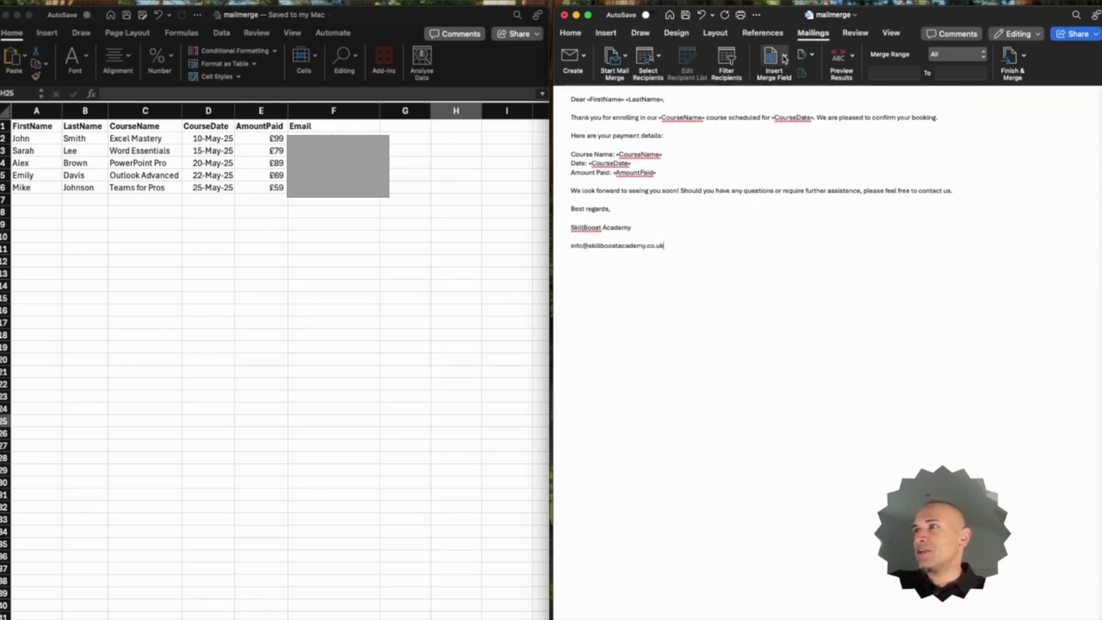
# - Replace the typed FirstName placeholder in the greeting with the FirstName merge field
pyautogui.moveTo(588, 102); pyautogui.dragTo(624, 101)
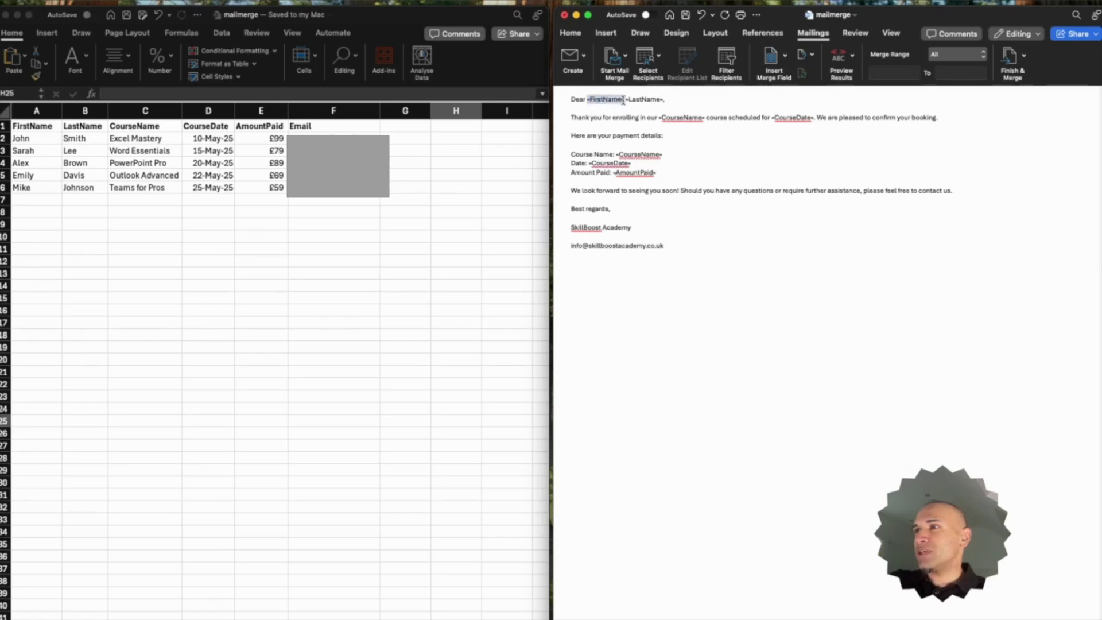
pyautogui.click(786, 56)
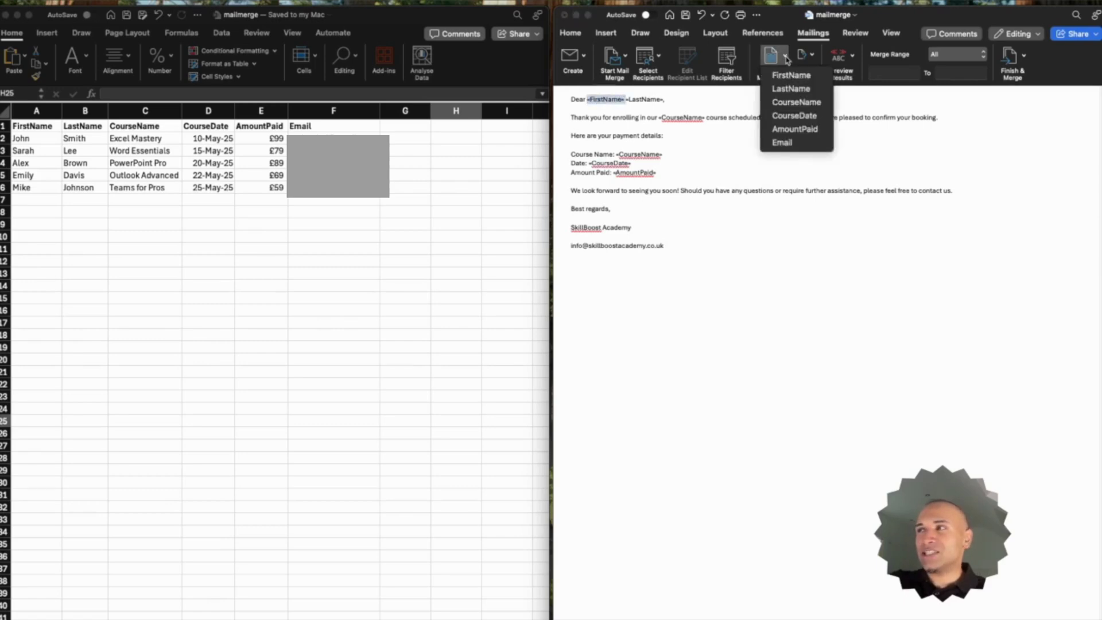
pyautogui.click(786, 58)
pyautogui.click(786, 58)
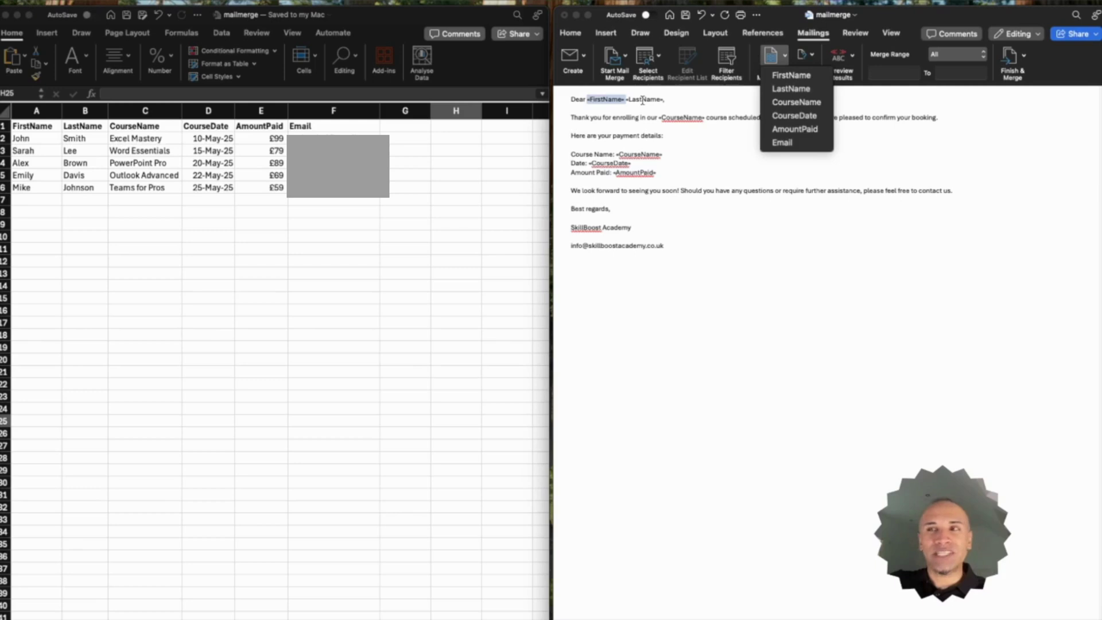
pyautogui.click(790, 76)
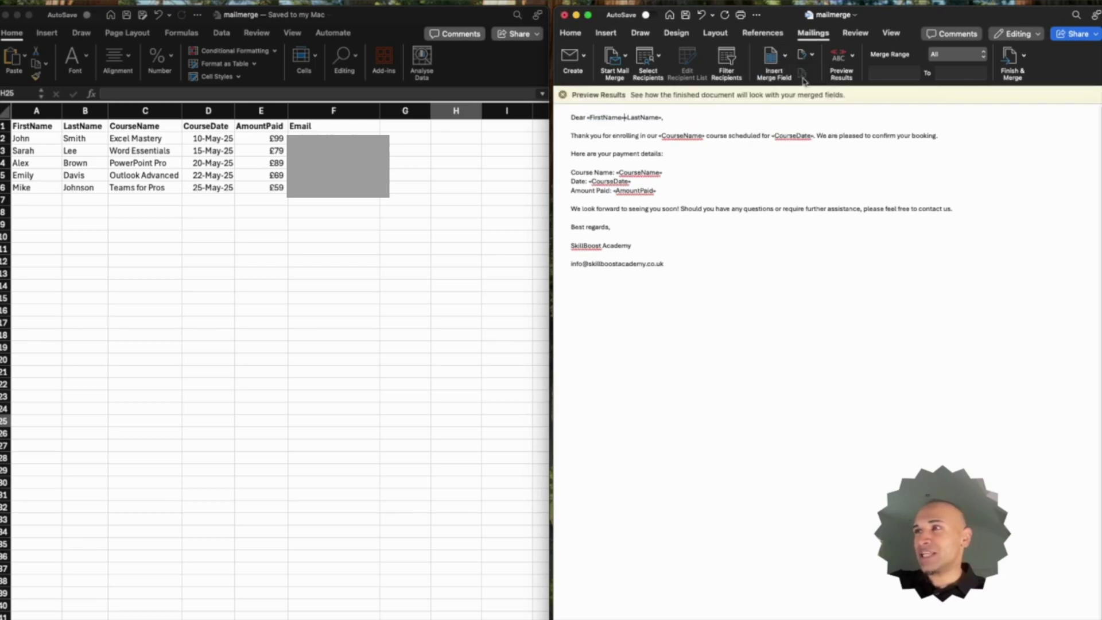
# - Replace everything after "Dear" in the greeting with the LastName merge field
pyautogui.moveTo(587, 117); pyautogui.dragTo(663, 120)
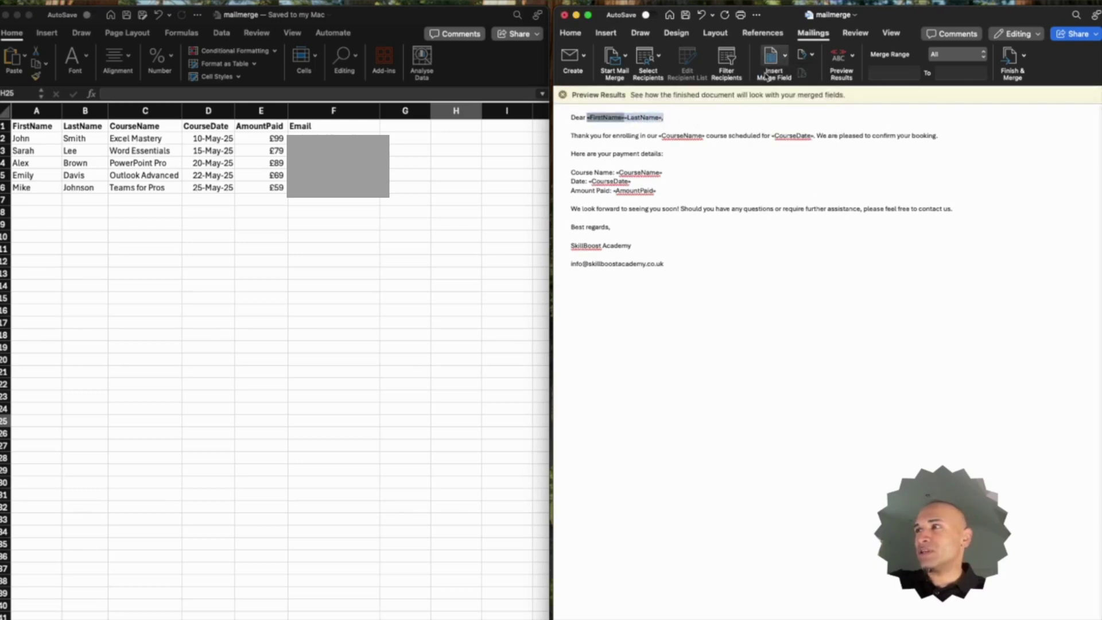
pyautogui.click(782, 65)
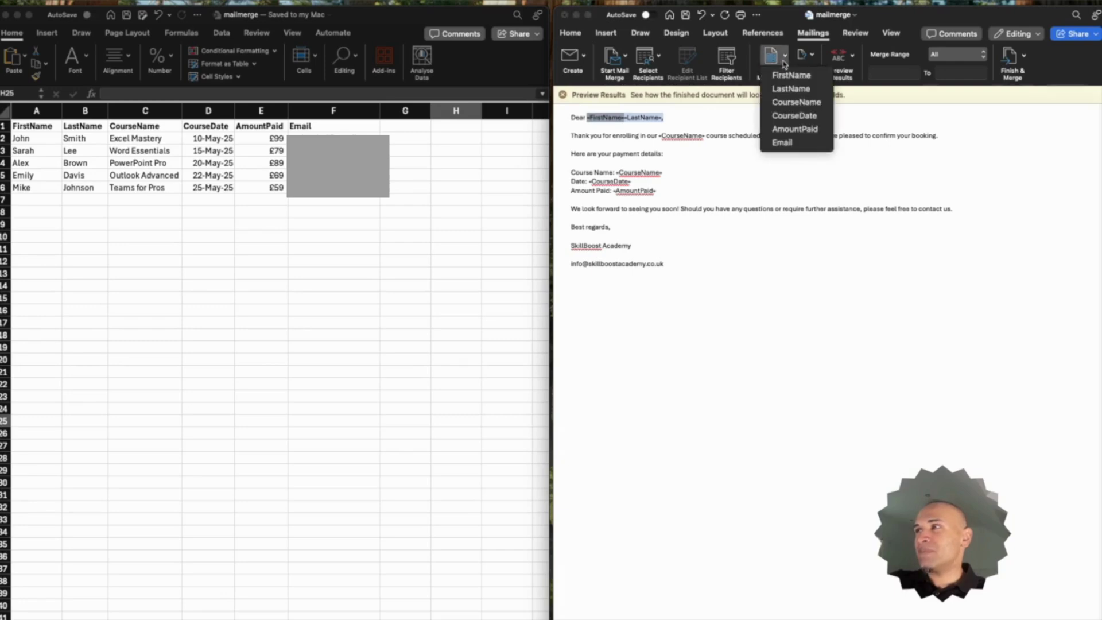
pyautogui.click(794, 89)
# - Clear the greeting after "Dear" and insert the FirstName and LastName merge fields separated by a space
pyautogui.moveTo(635, 120); pyautogui.dragTo(588, 123)
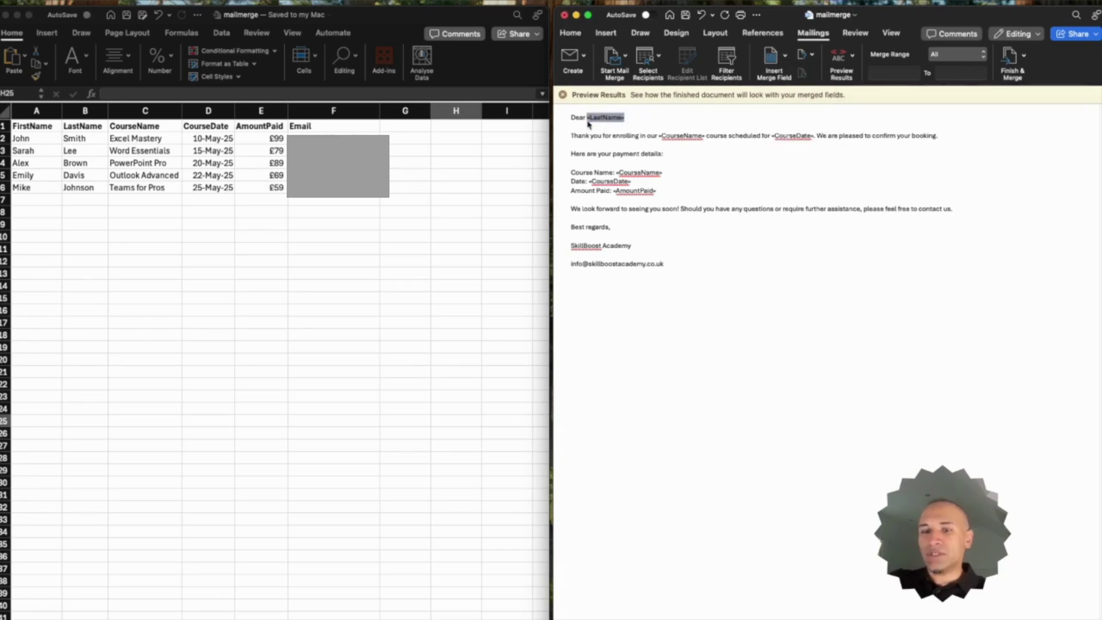
pyautogui.press('BackSpace')
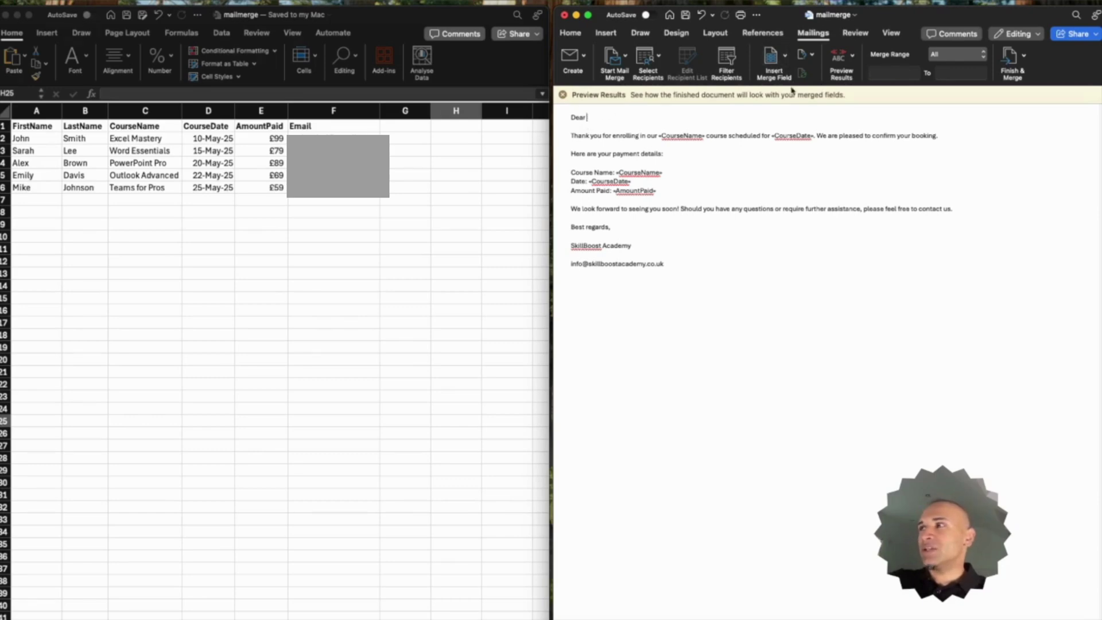
pyautogui.click(788, 66)
pyautogui.click(795, 76)
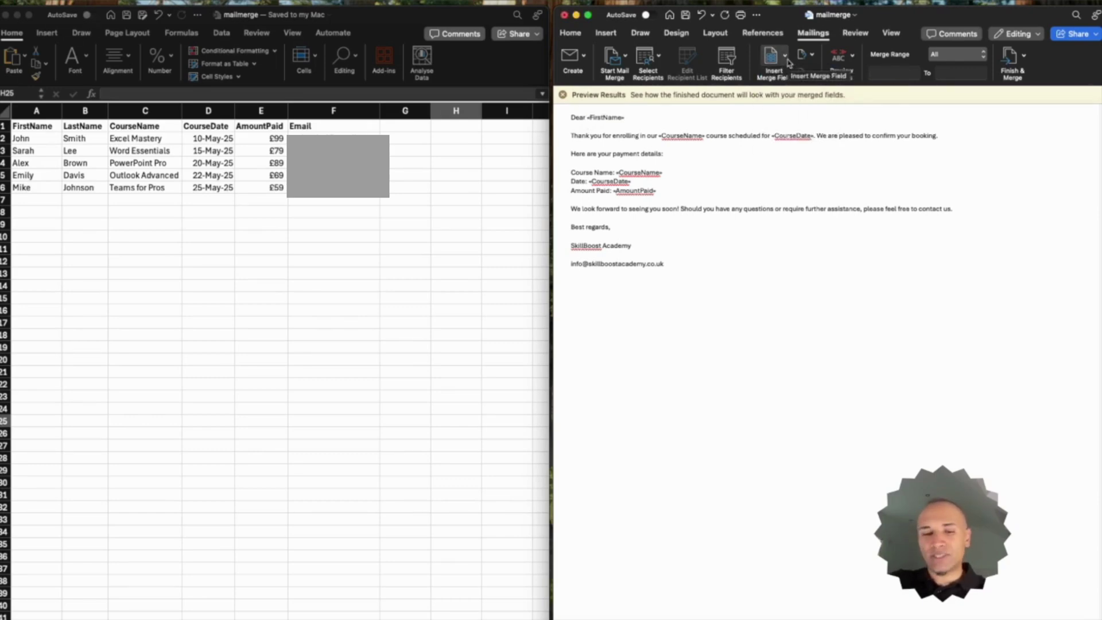
pyautogui.click(789, 62)
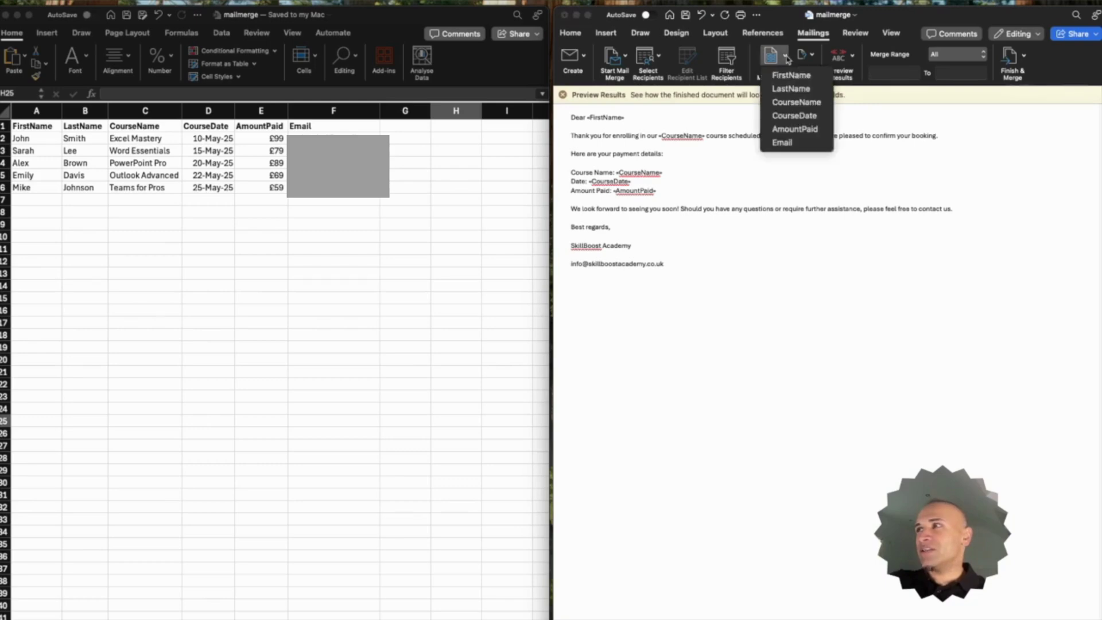
pyautogui.click(792, 87)
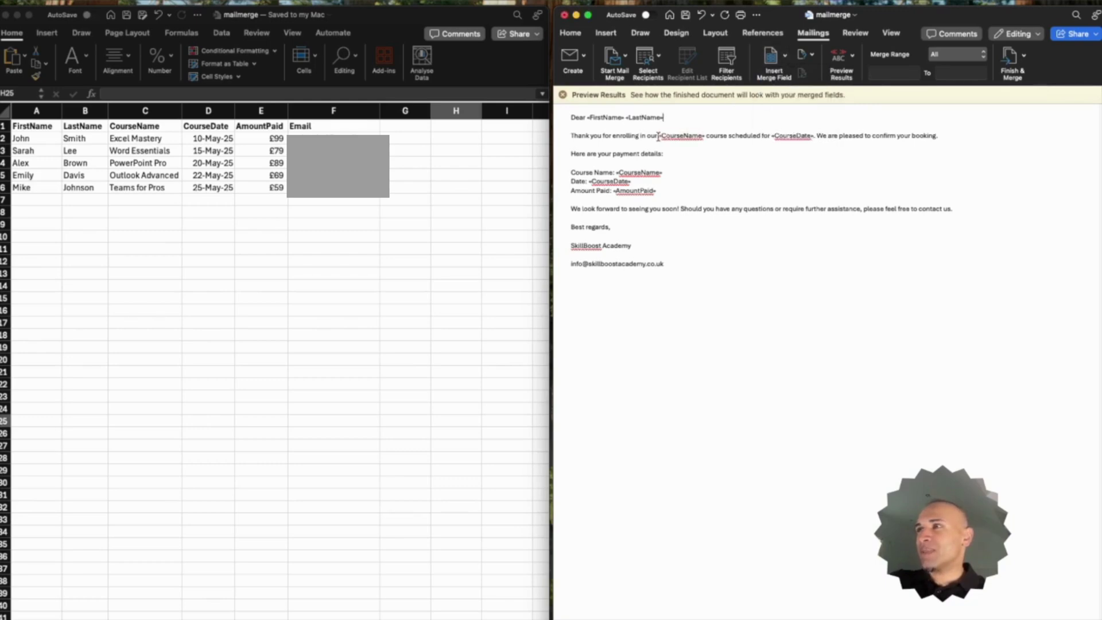
# - Replace the typed CourseName placeholder in the opening sentence with the CourseName merge field
pyautogui.moveTo(659, 136); pyautogui.dragTo(703, 136)
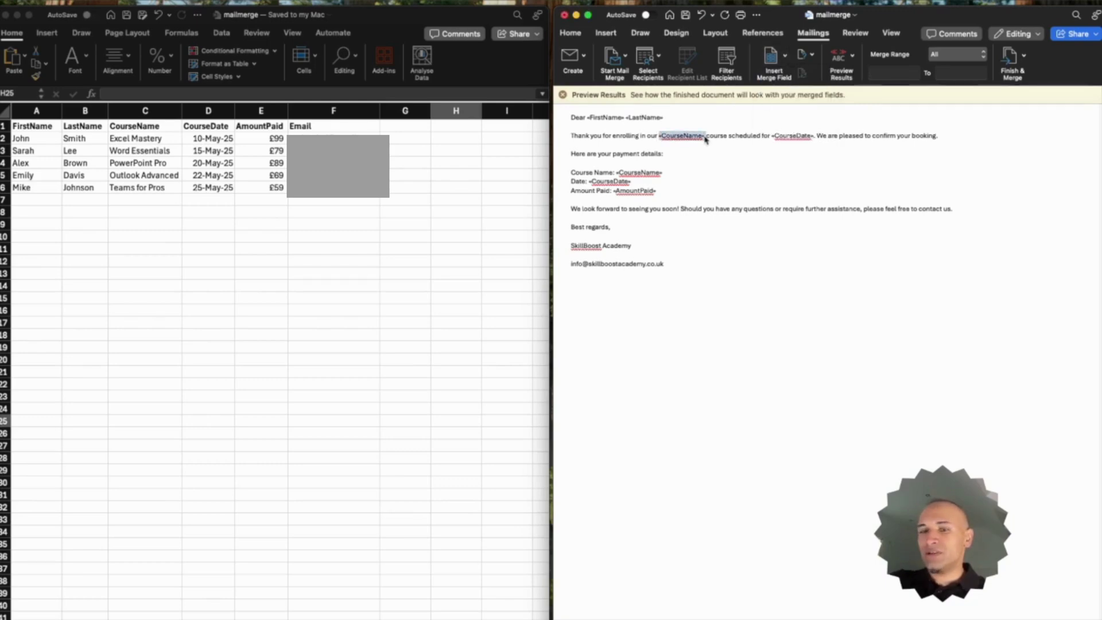
pyautogui.press('BackSpace')
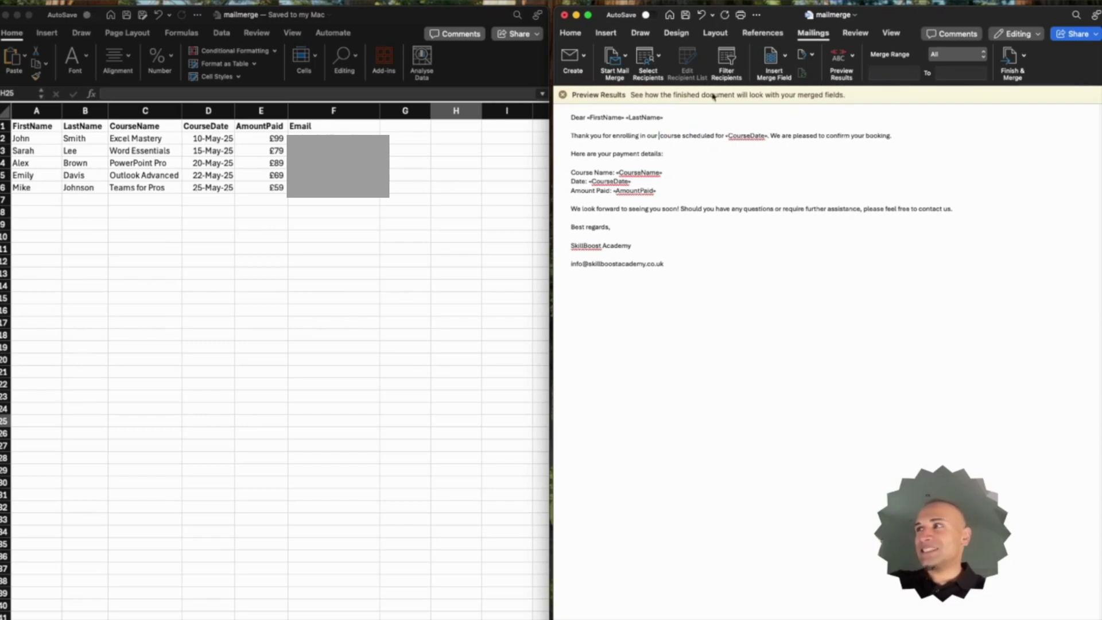
pyautogui.click(783, 60)
pyautogui.click(788, 102)
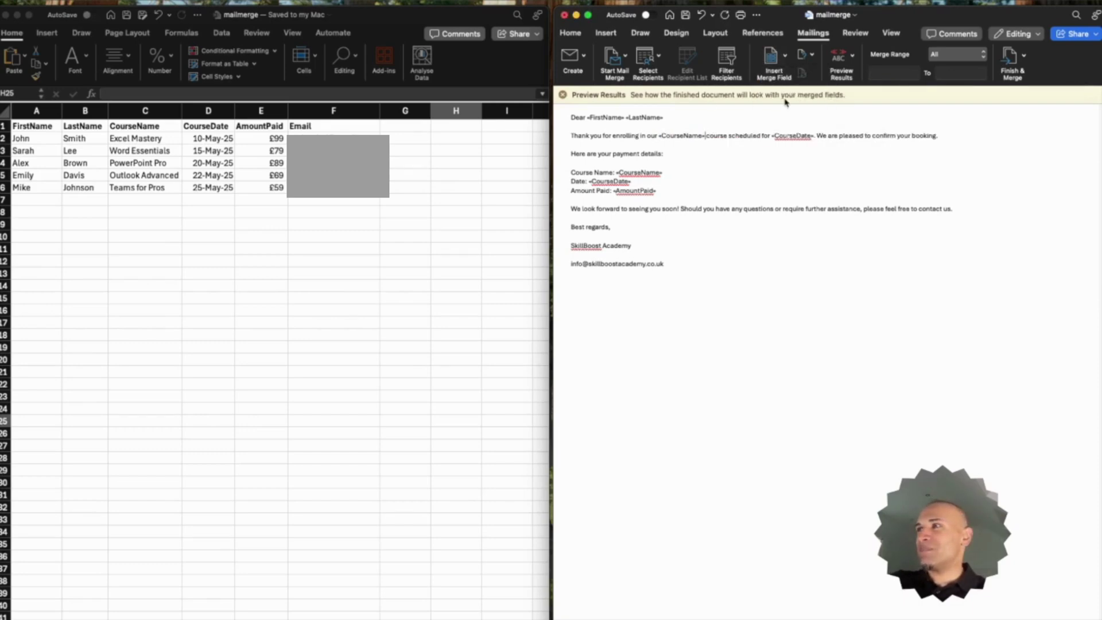
# - Replace the typed CourseDate placeholder in the opening sentence with the CourseDate merge field, followed by a period
pyautogui.moveTo(773, 136); pyautogui.dragTo(813, 135)
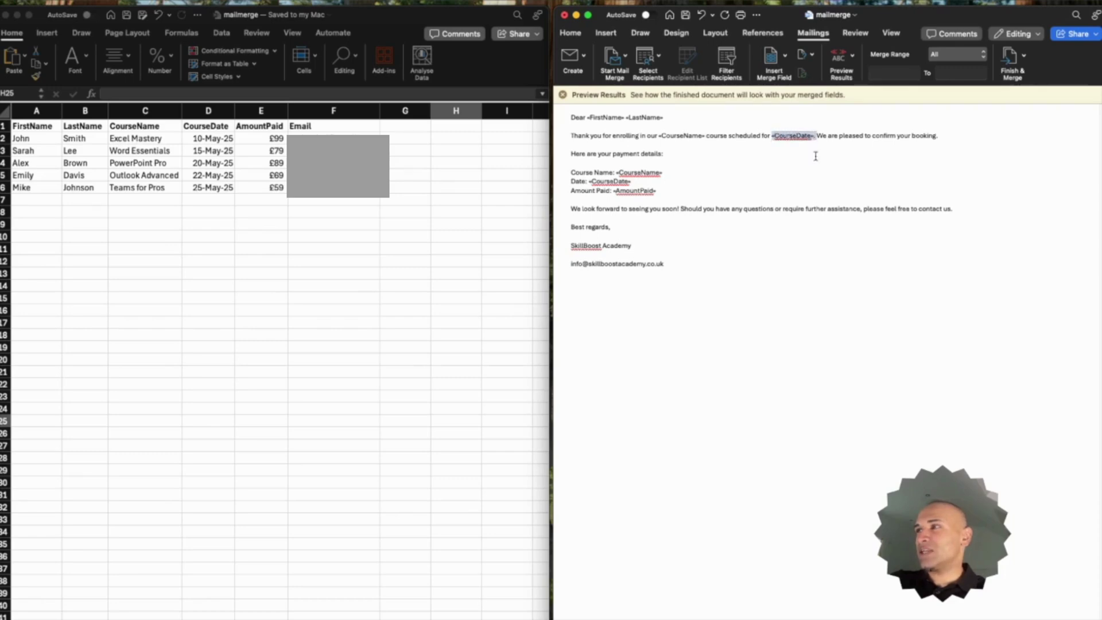
pyautogui.click(775, 75)
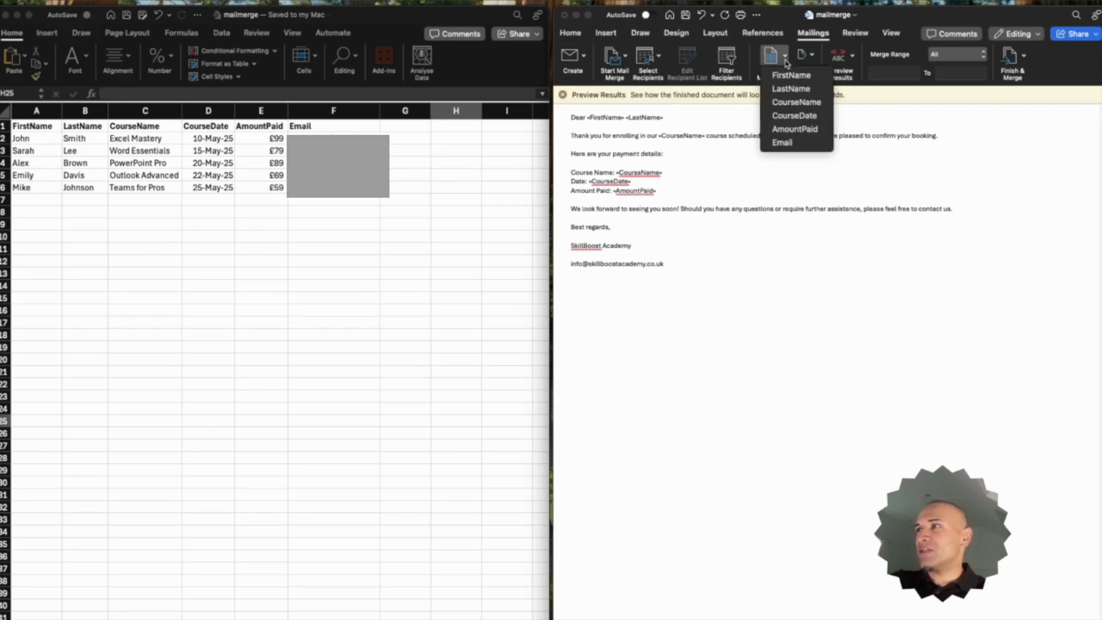
pyautogui.click(793, 116)
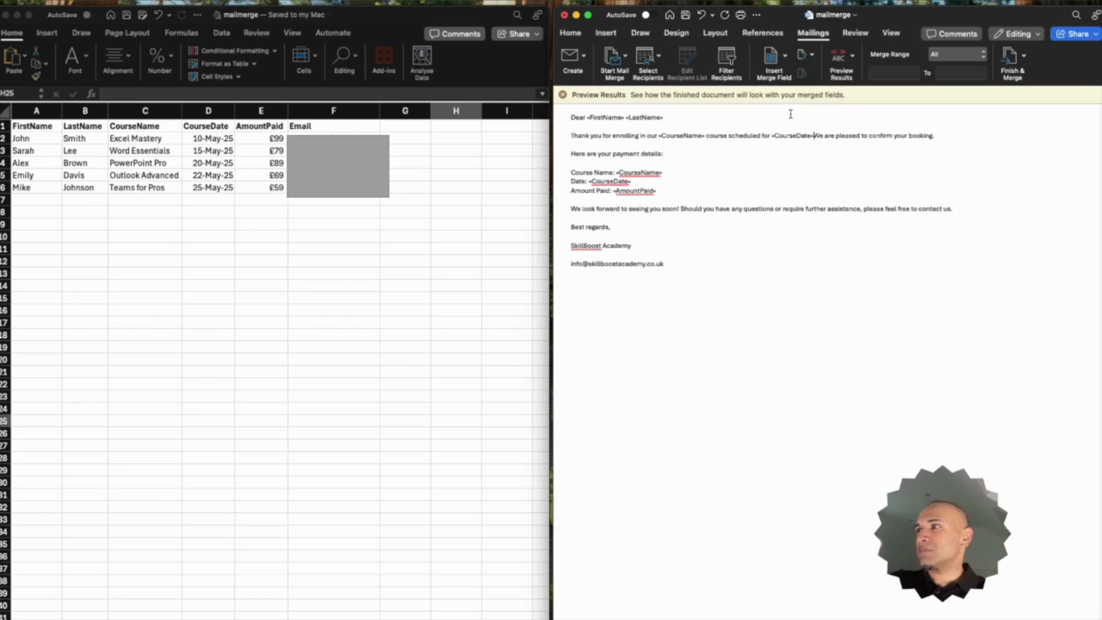
pyautogui.write('.')
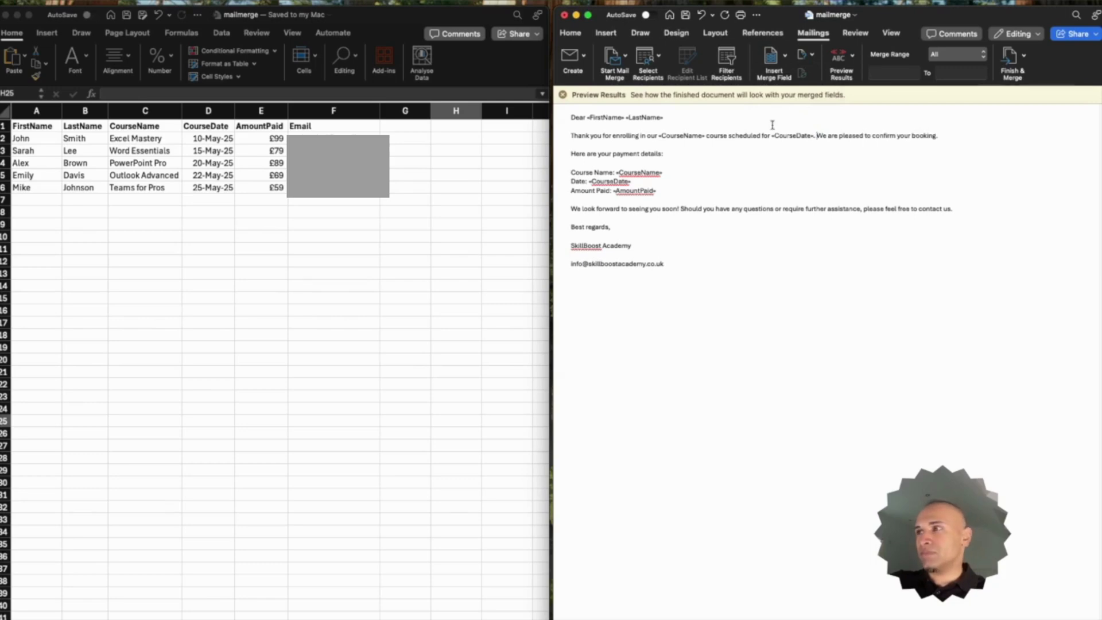
# - Replace the typed CourseName and CourseDate placeholders in the payment details with the CourseName and CourseDate merge fields
pyautogui.doubleClick(620, 173)
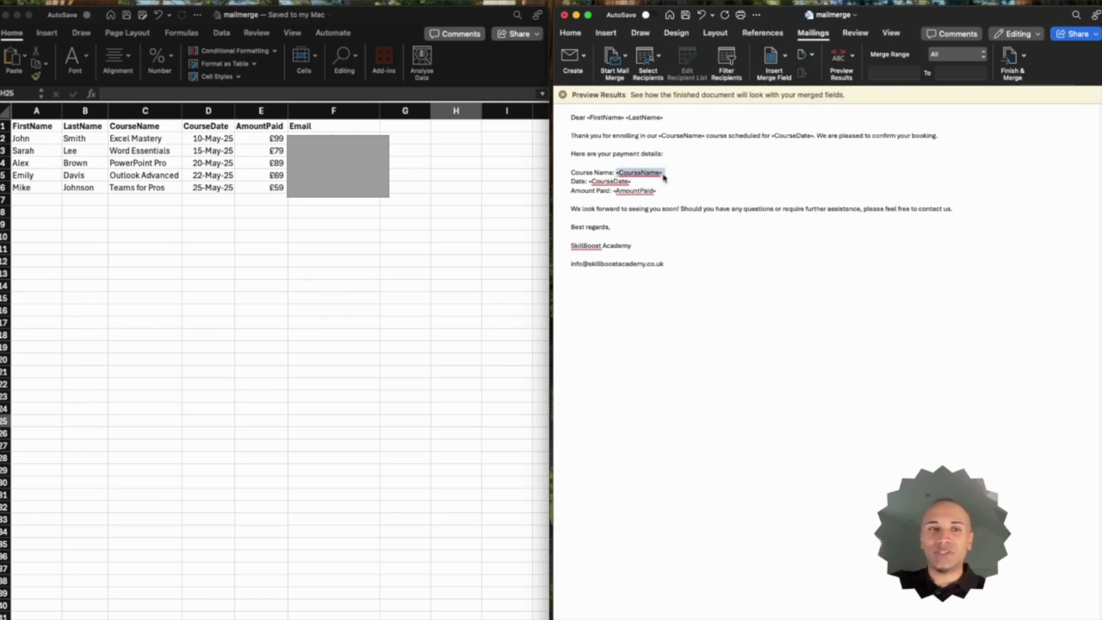
pyautogui.click(785, 55)
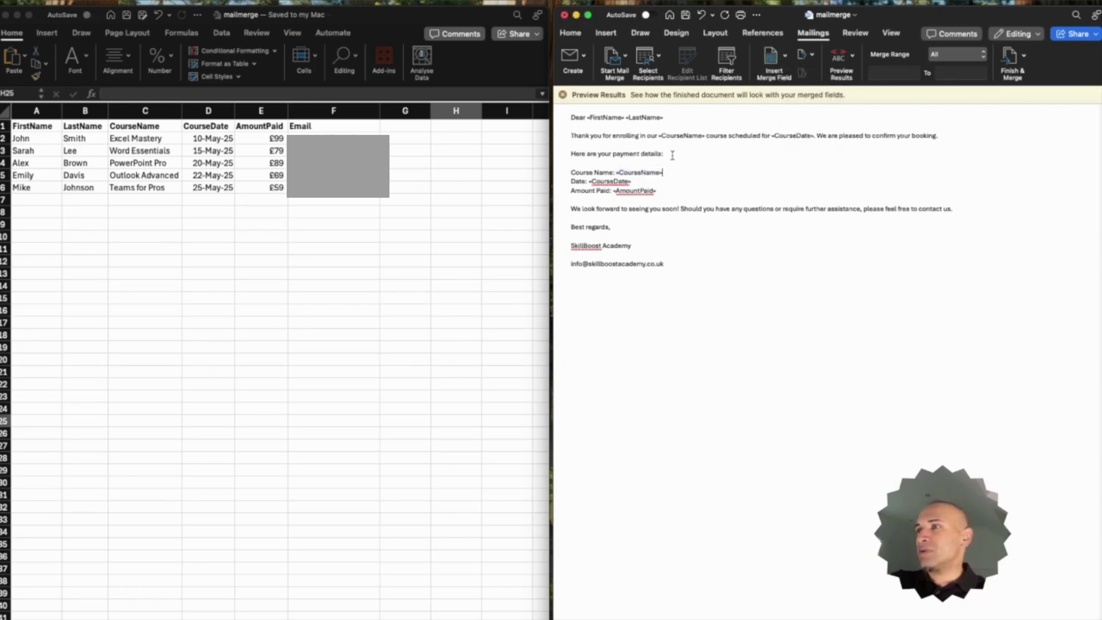
pyautogui.moveTo(636, 182); pyautogui.dragTo(591, 181)
pyautogui.click(783, 60)
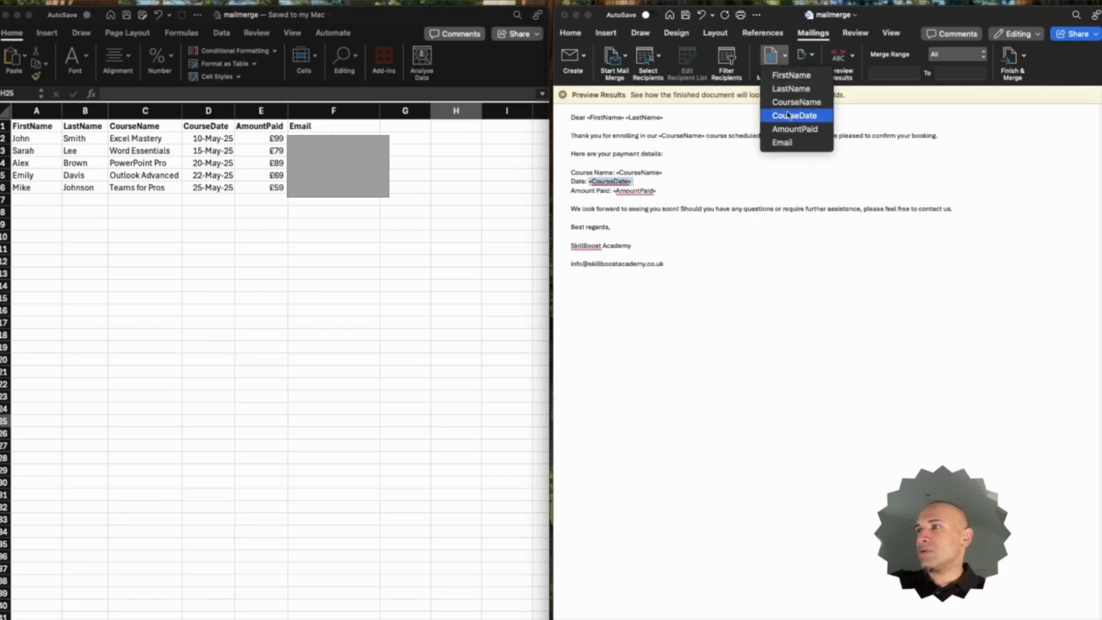
pyautogui.click(794, 115)
# - Replace the typed AmountPaid placeholder in the payment details with the AmountPaid merge field
pyautogui.moveTo(664, 191); pyautogui.dragTo(614, 190)
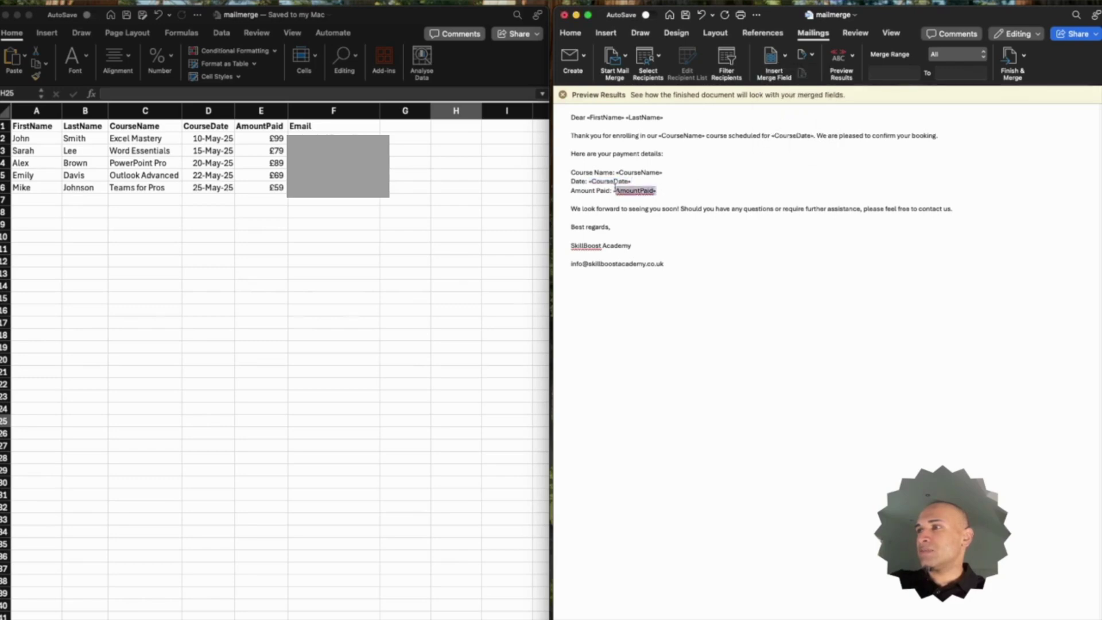
pyautogui.click(784, 64)
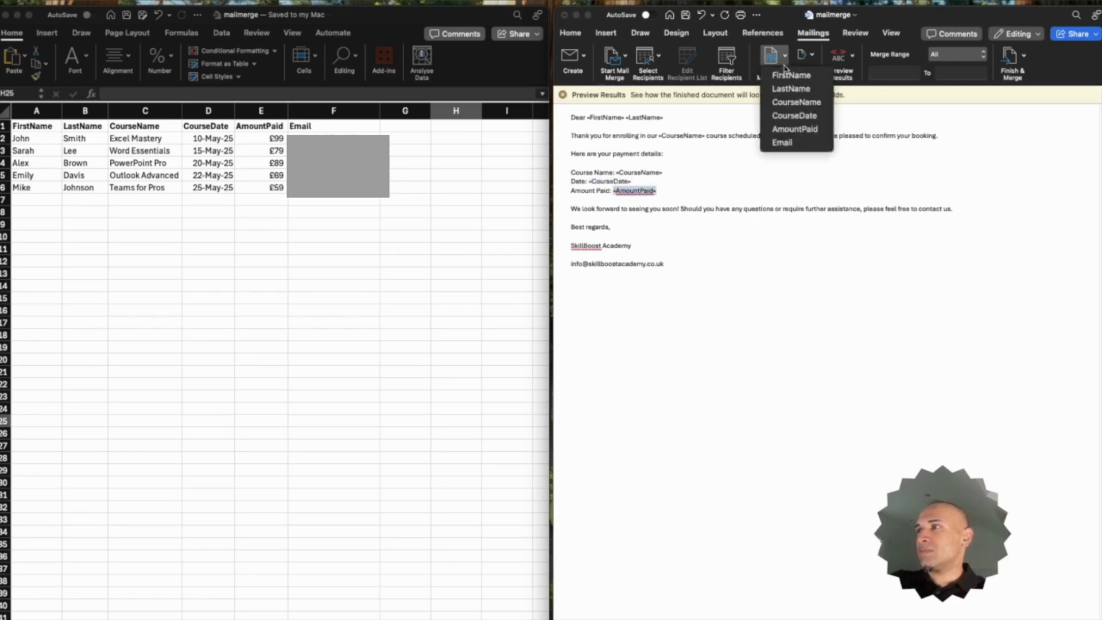
pyautogui.click(788, 130)
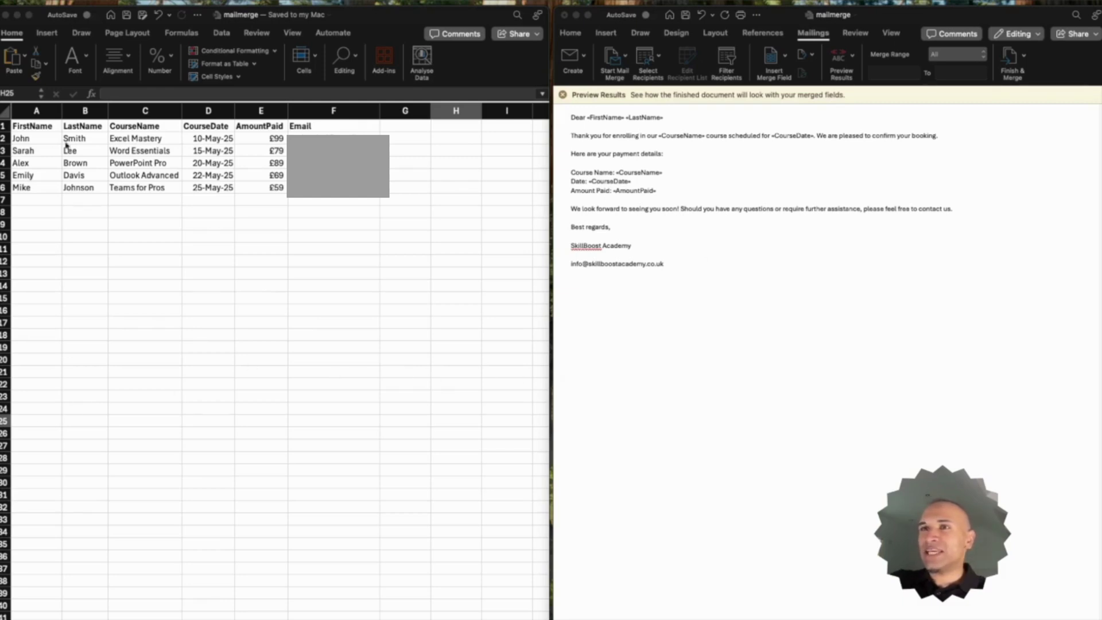
# - Finish the merge for all records into individual documents that can be edited
pyautogui.click(699, 183)
pyautogui.click(1025, 56)
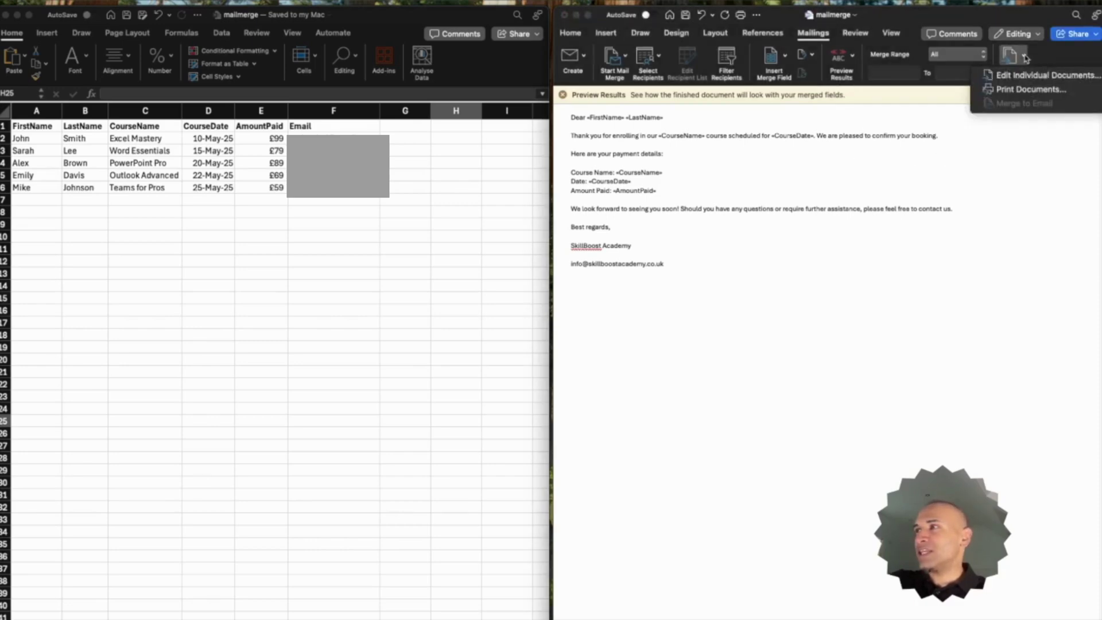
pyautogui.click(1026, 57)
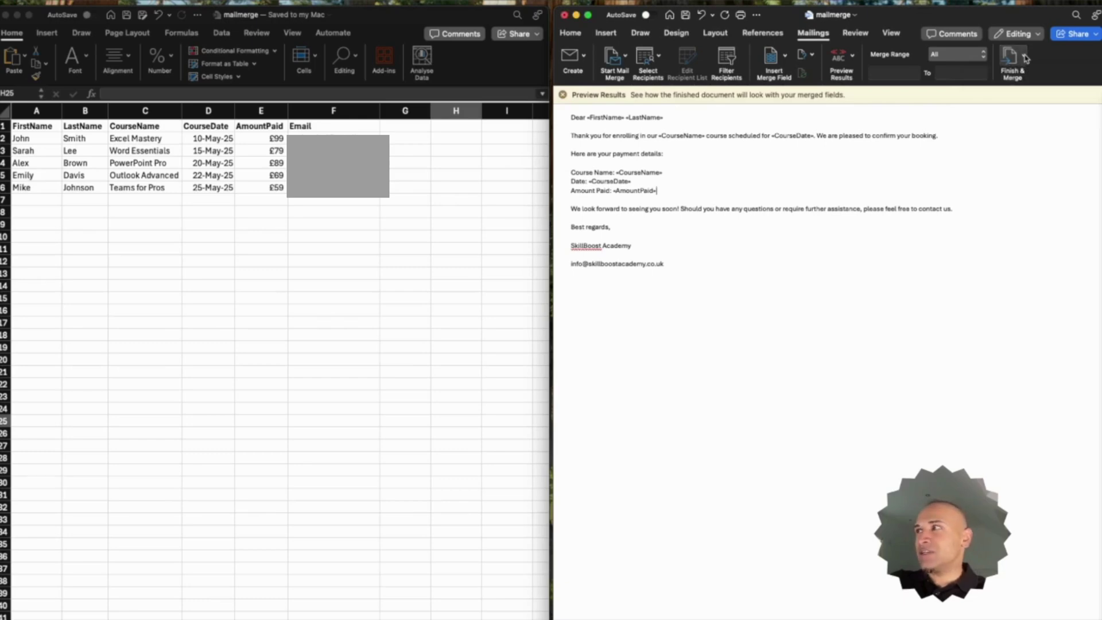
pyautogui.click(1025, 57)
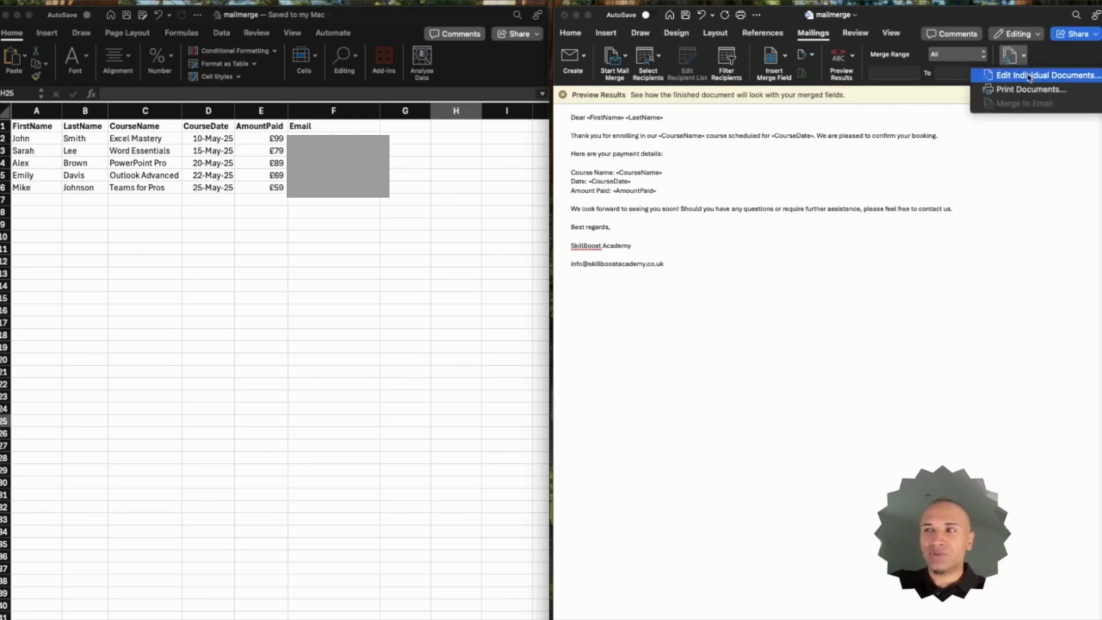
pyautogui.click(1030, 76)
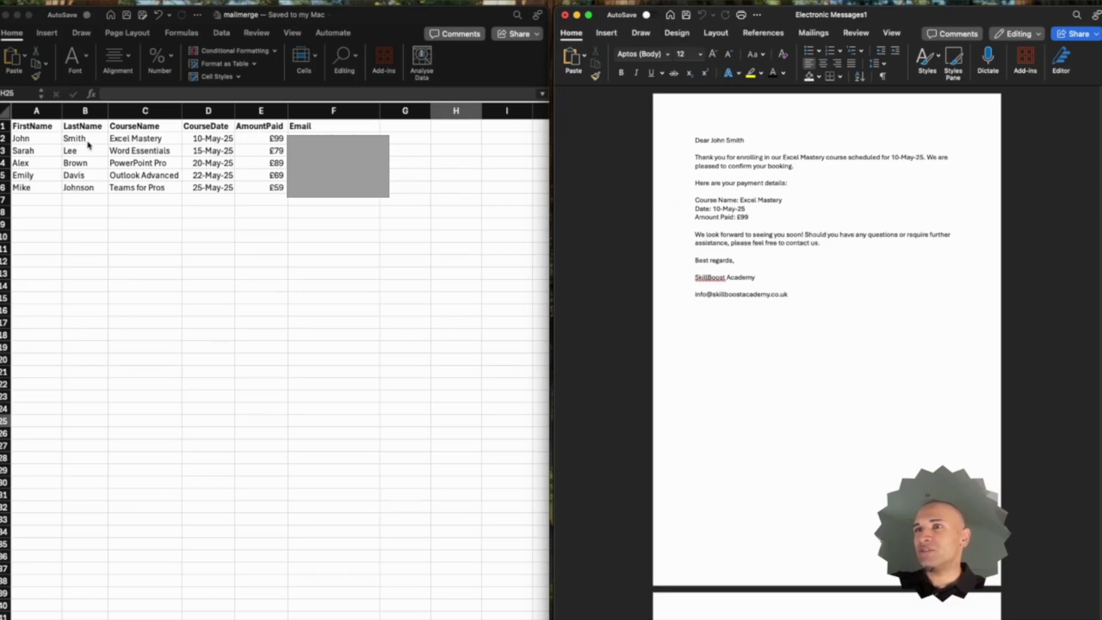
# - Review each merged letter for the correct name, course, date and amount against the Excel list
pyautogui.scroll(-10, 778, 208)
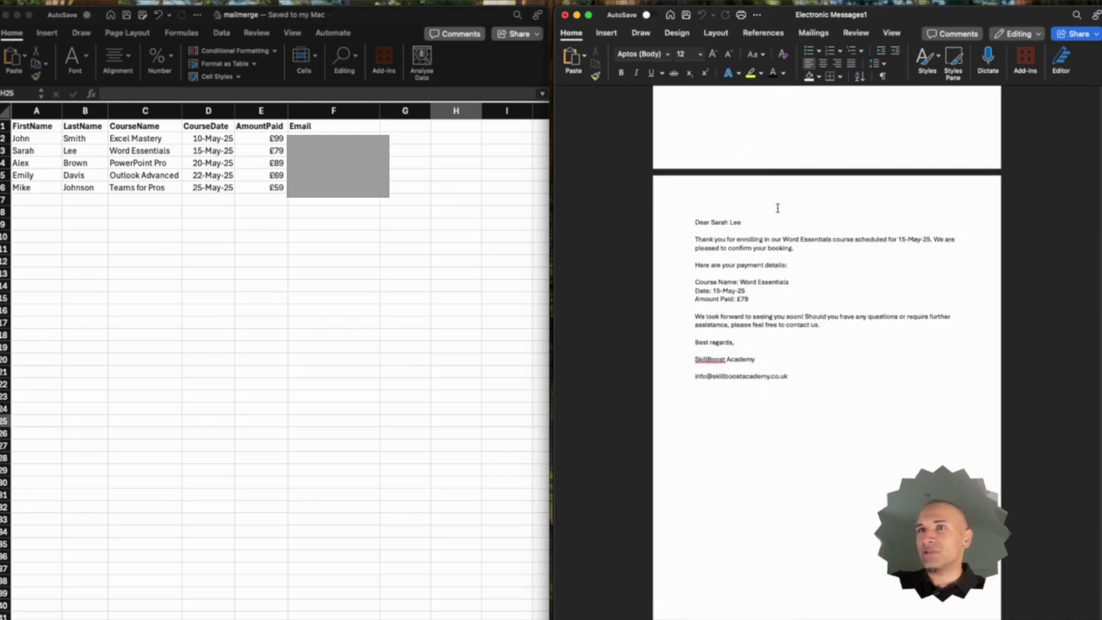
pyautogui.scroll(-20, 778, 209)
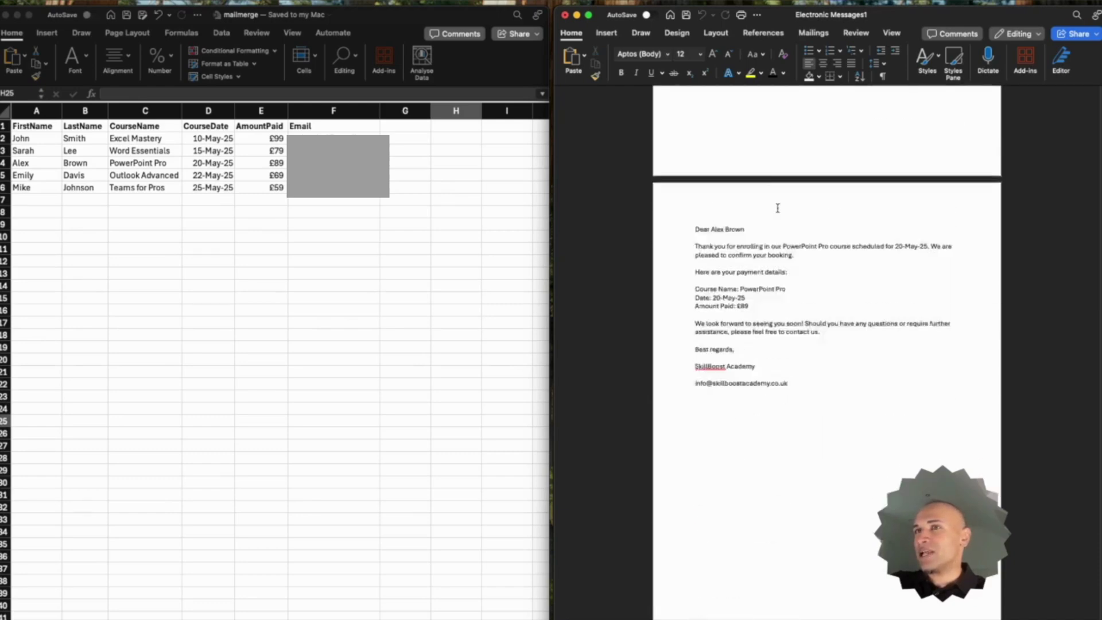
pyautogui.scroll(-10, 778, 208)
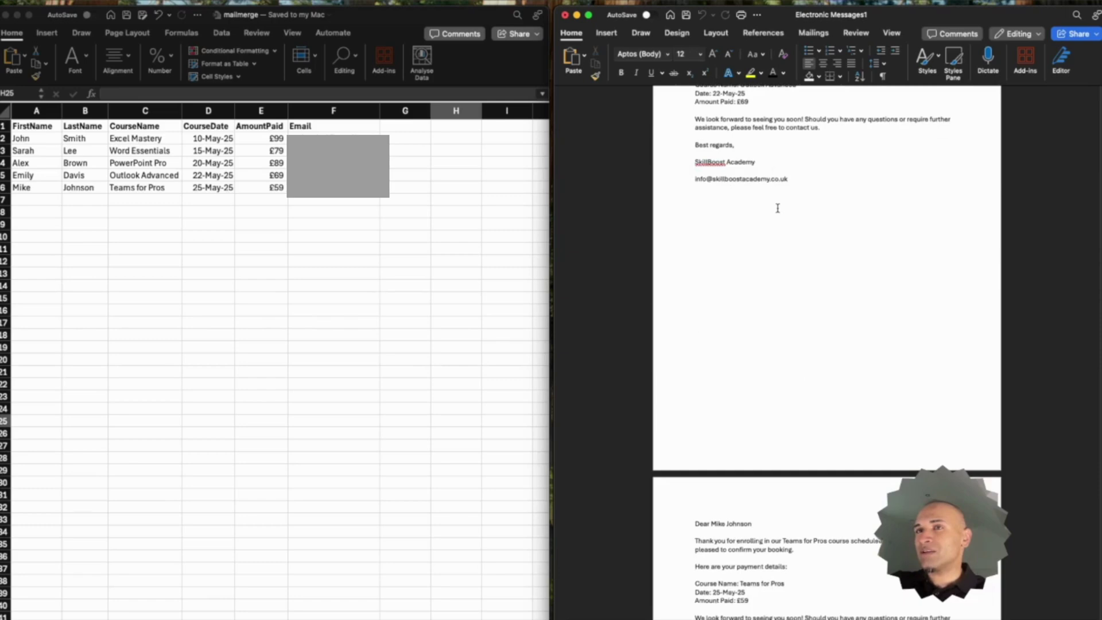
pyautogui.scroll(-5, 778, 209)
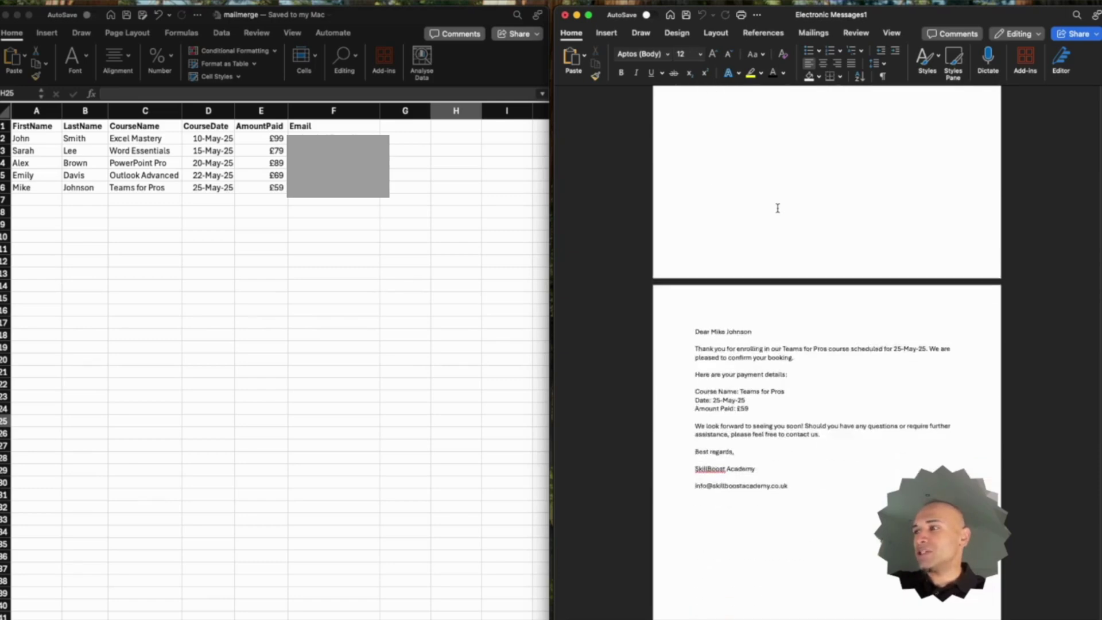
pyautogui.scroll(20, 778, 208)
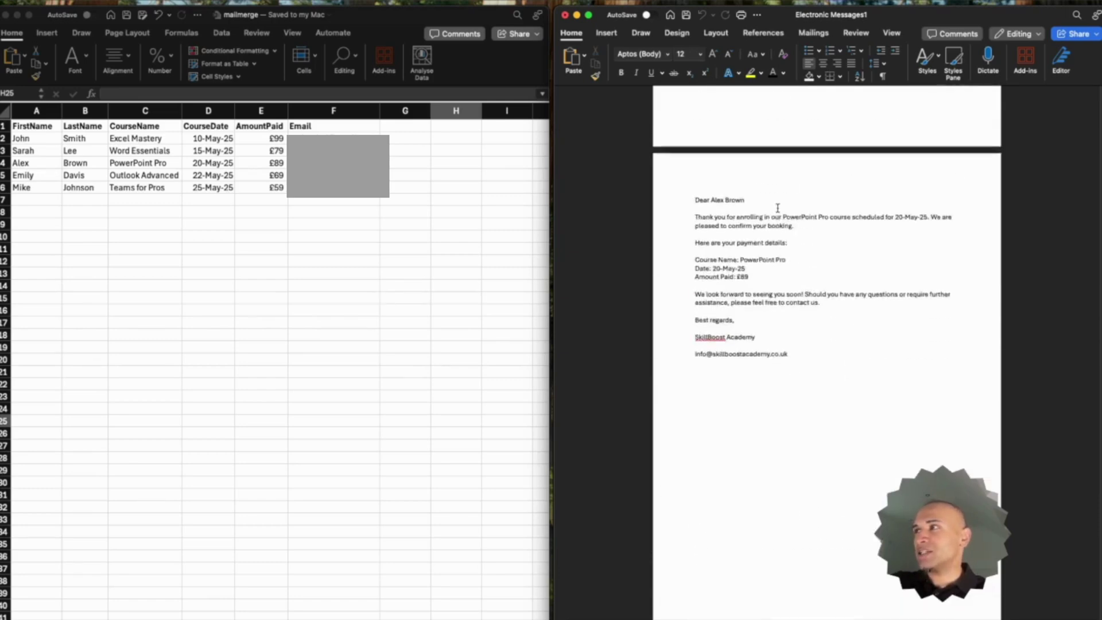
pyautogui.scroll(2, 778, 209)
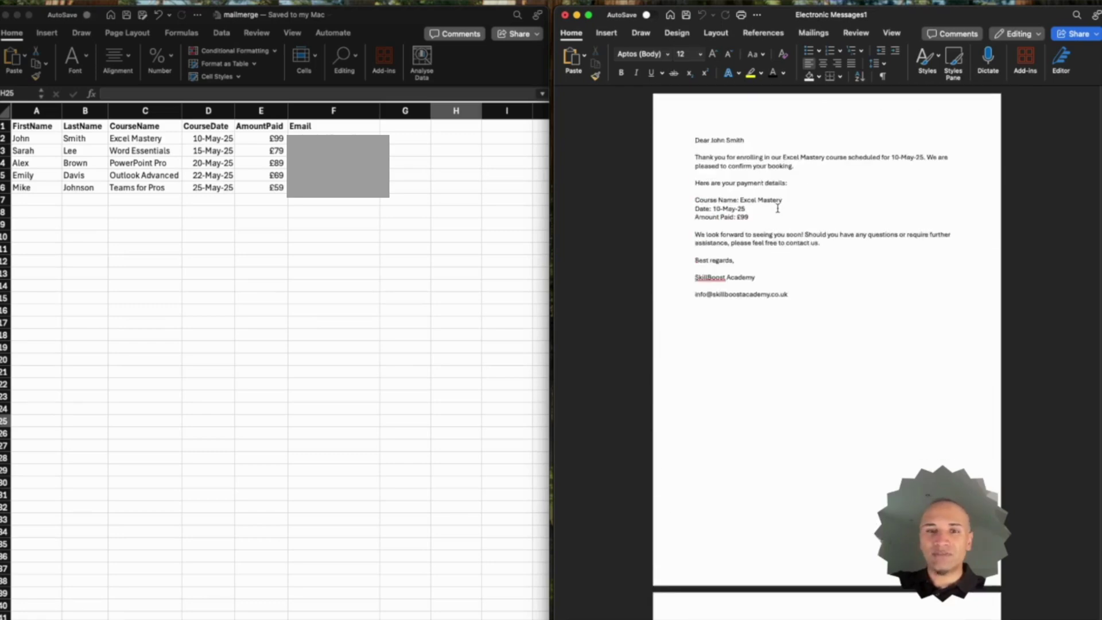
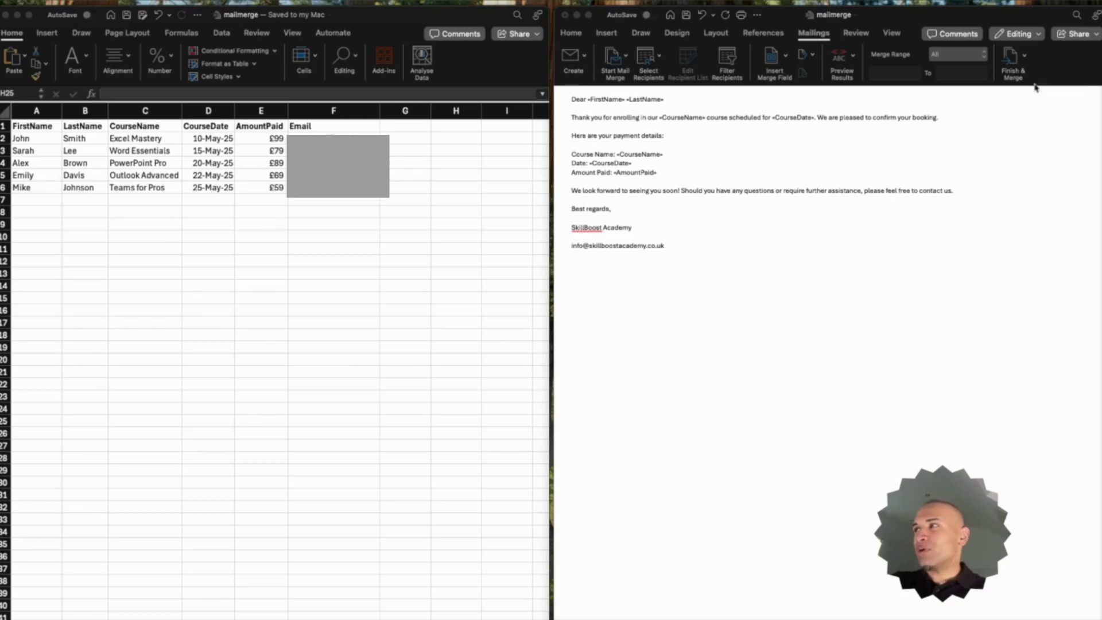
# - Check in the main merge document whether the merge can be finished to email
pyautogui.click(979, 140)
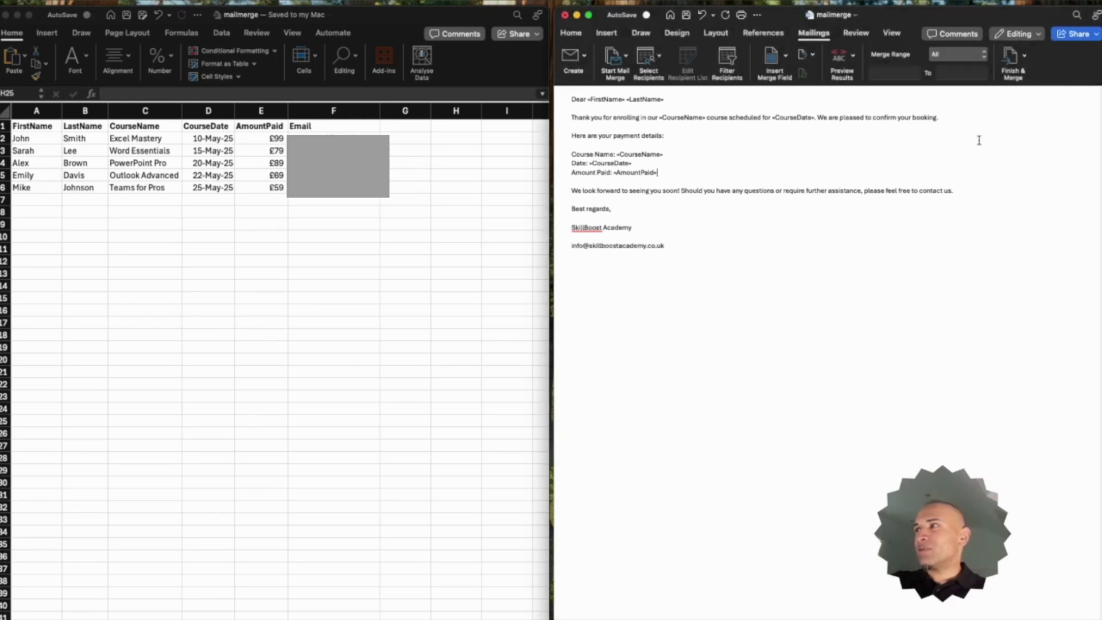
pyautogui.click(1025, 57)
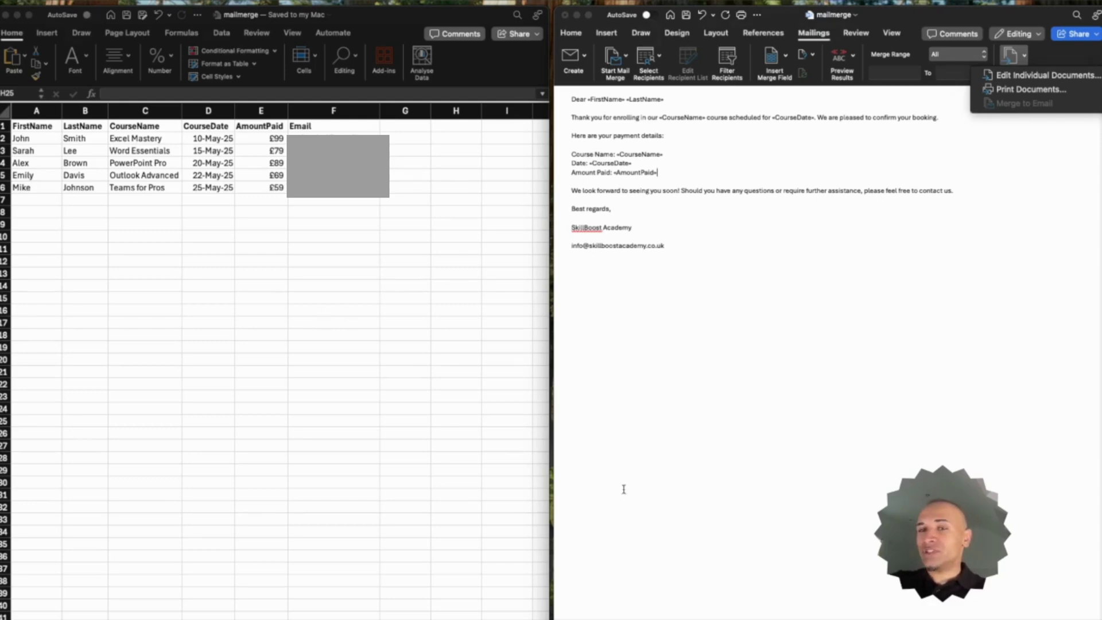
pyautogui.click(274, 79)
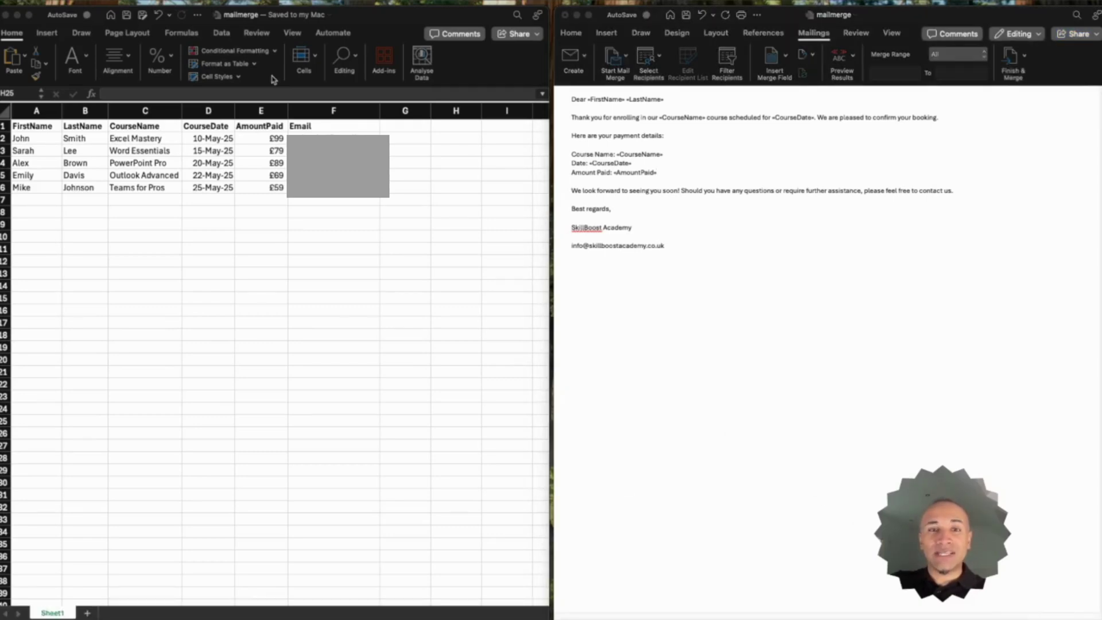
pyautogui.click(594, 24)
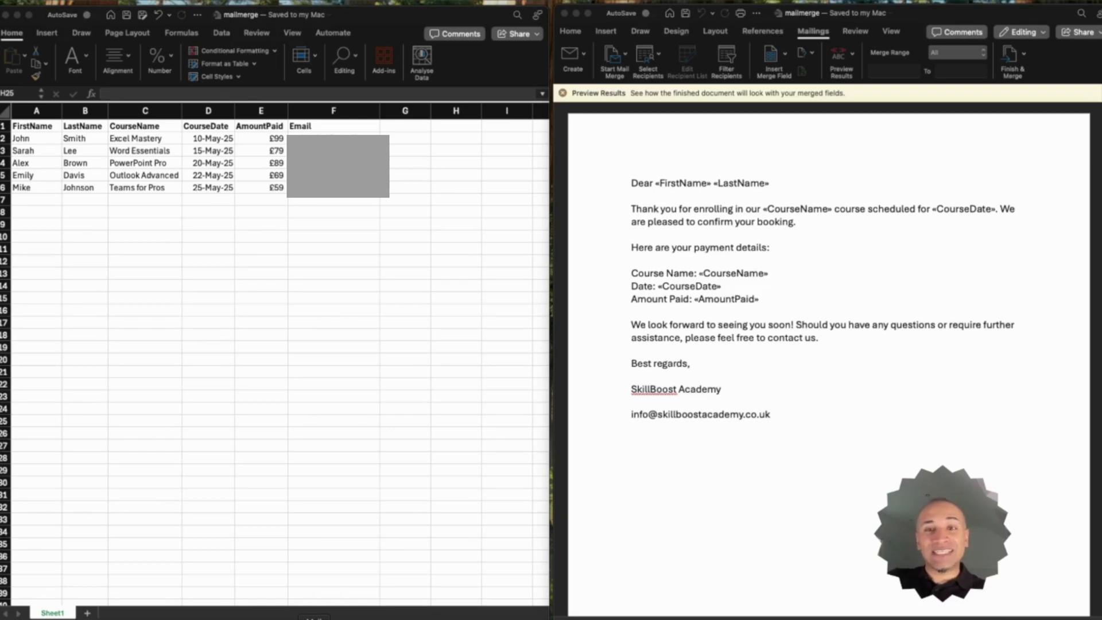
# - Merge the saved document to email as Text, using the Email field for recipients and the subject "Course Invoice", and send it to the outbox
pyautogui.click(1012, 57)
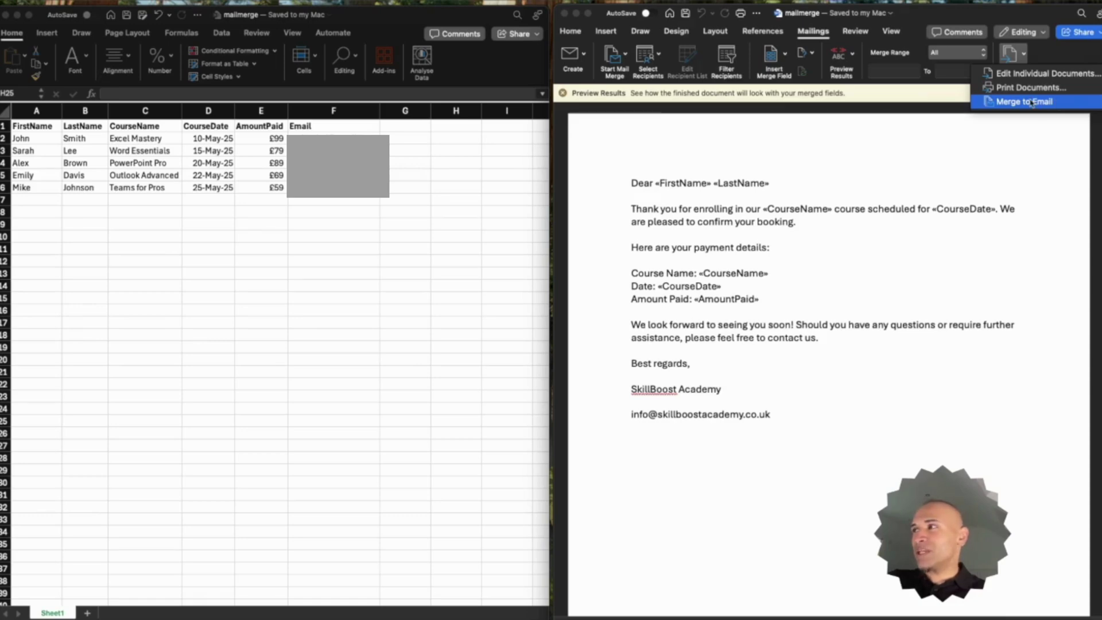
pyautogui.click(1032, 102)
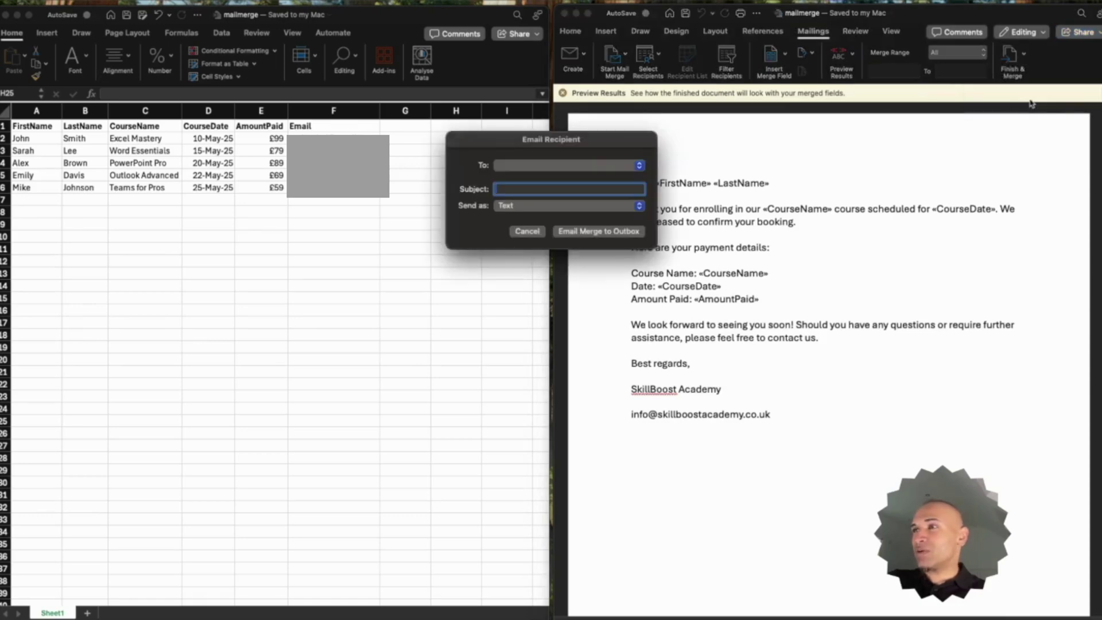
pyautogui.click(587, 166)
pyautogui.click(552, 232)
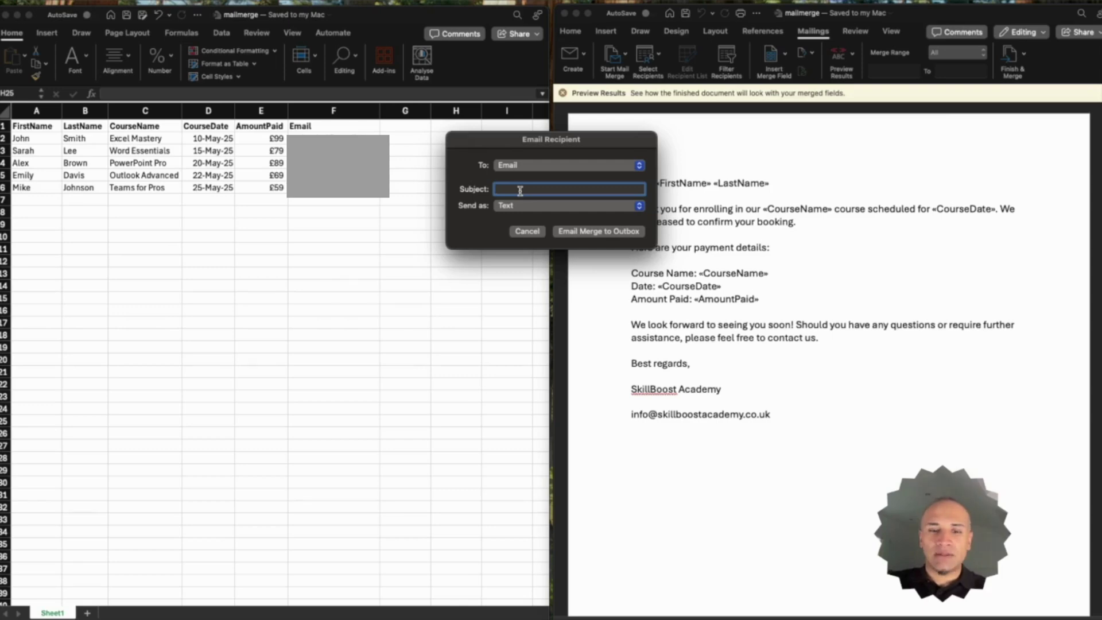
pyautogui.write('Course Invo')
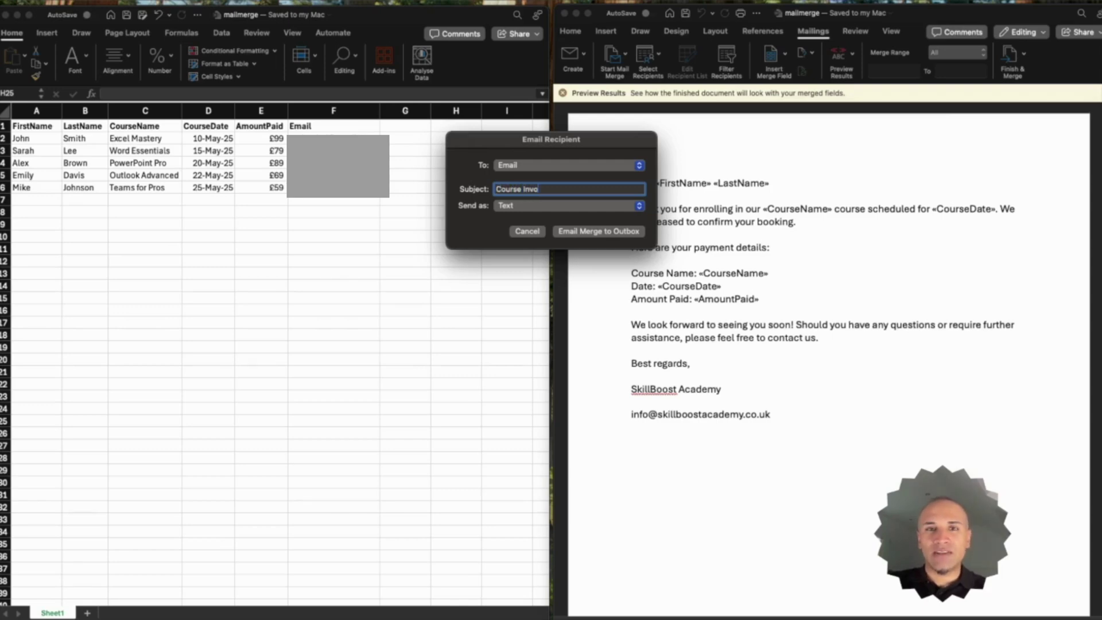
pyautogui.write('ice')
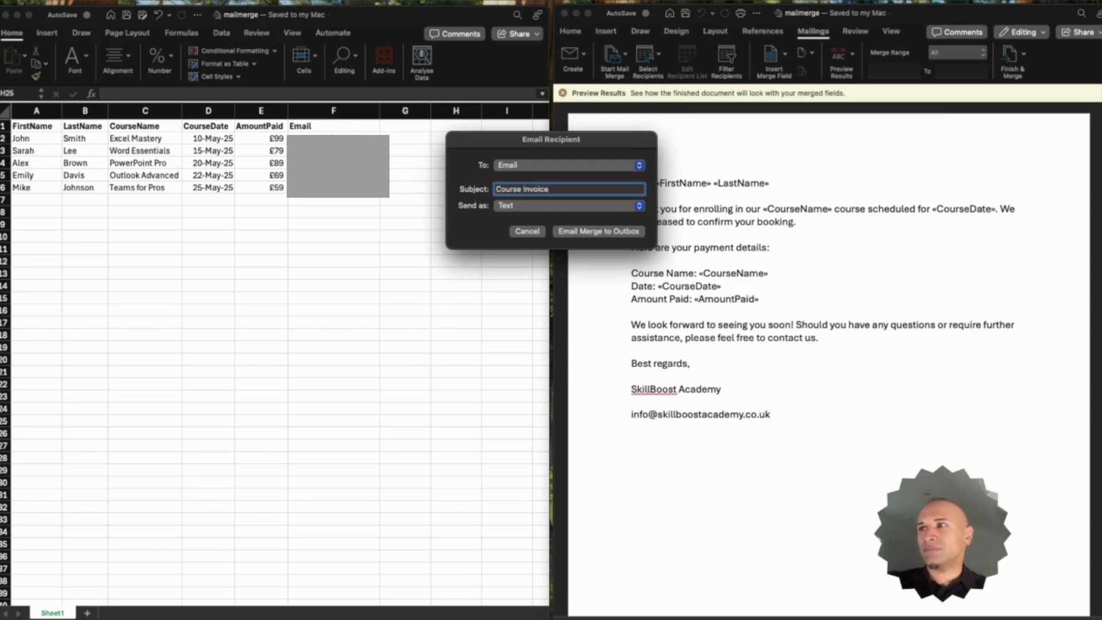
pyautogui.click(584, 232)
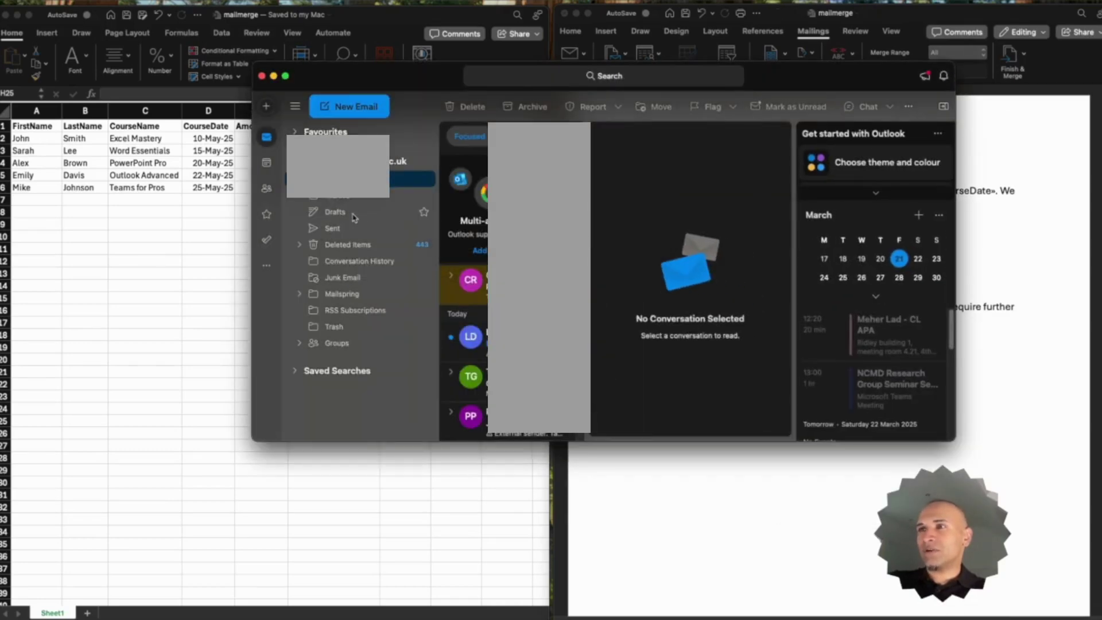
# - Switch to Outlook, show the Sent folder full screen and widen the reading pane to inspect the merged emails
pyautogui.click(338, 229)
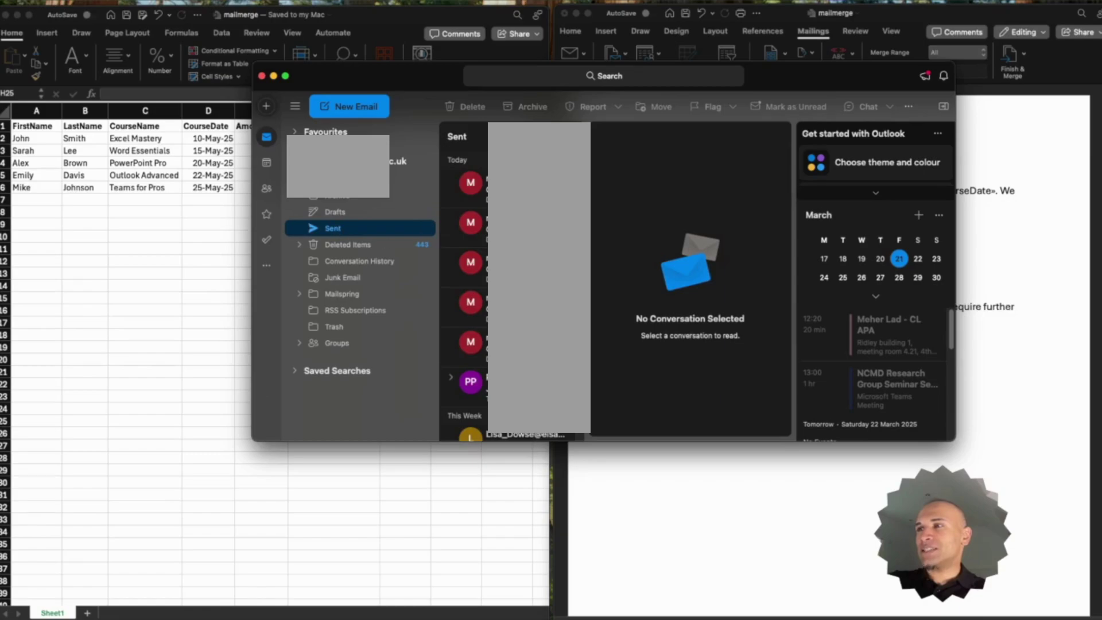
pyautogui.press('ctrl+super+f')
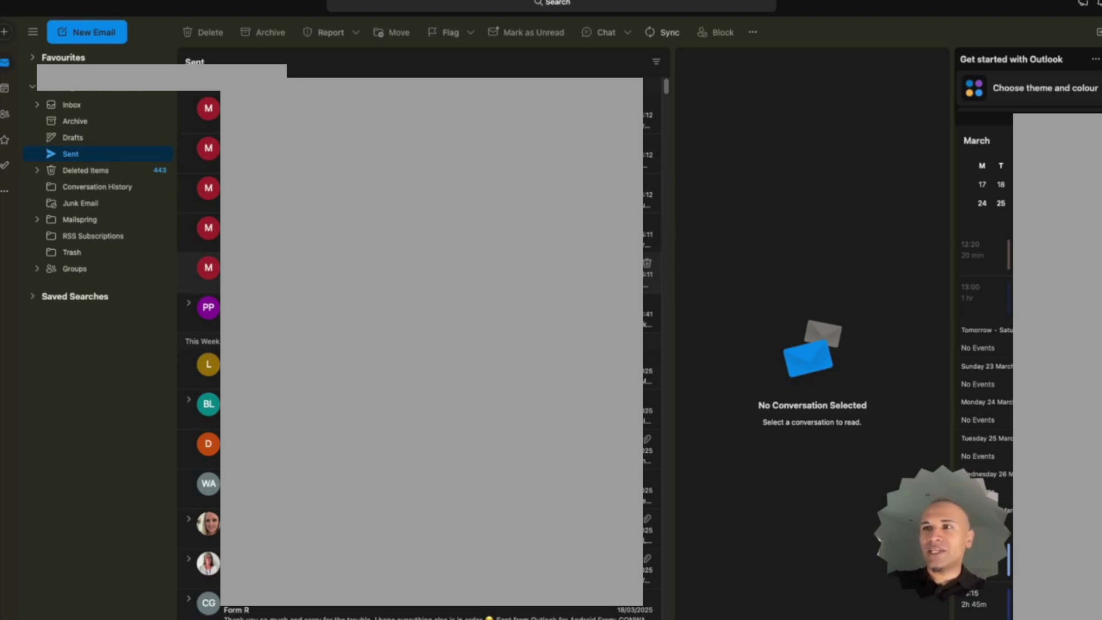
pyautogui.click(654, 281)
pyautogui.moveTo(669, 260); pyautogui.dragTo(463, 261)
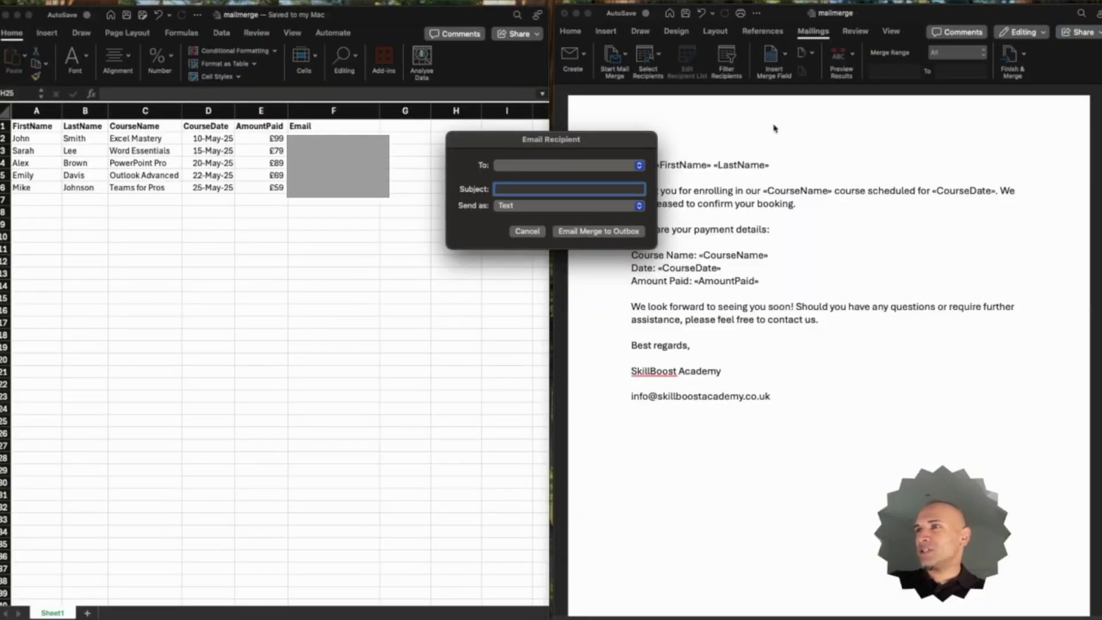
# - Send the email merge to the outbox as an HTML Message, with recipients from the Email field and the subject "Course Invoice"
pyautogui.click(617, 167)
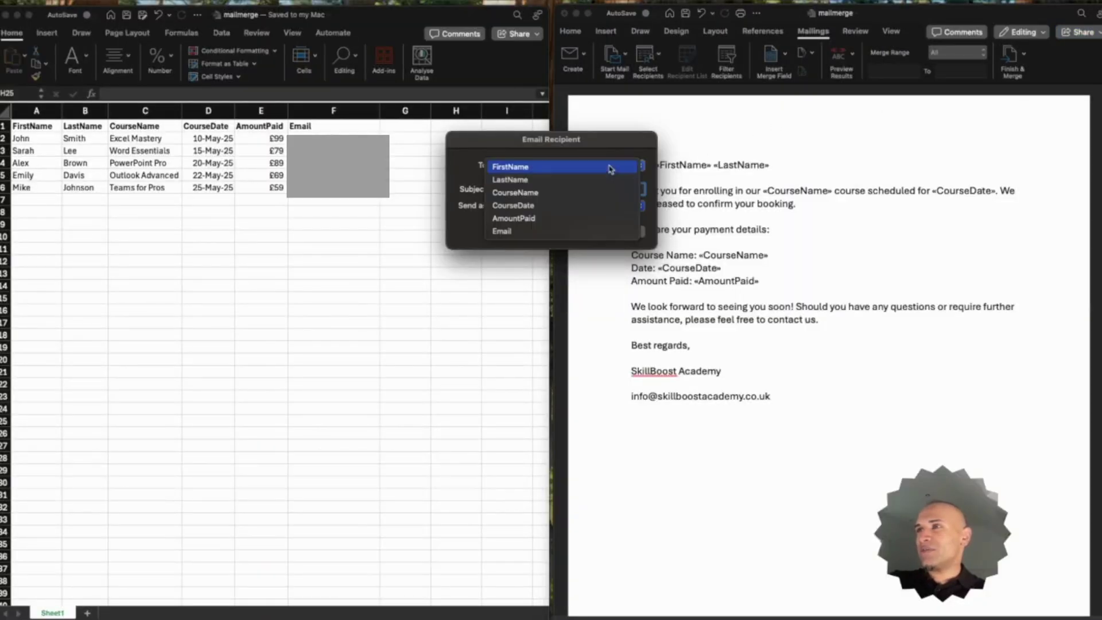
pyautogui.click(546, 232)
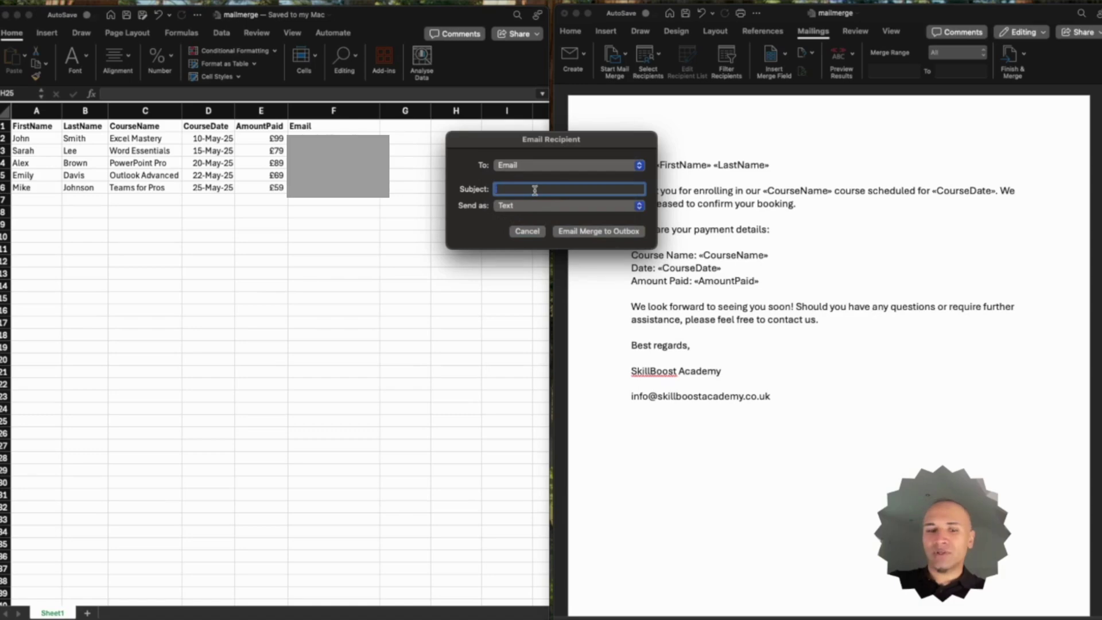
pyautogui.write('Course Invoice')
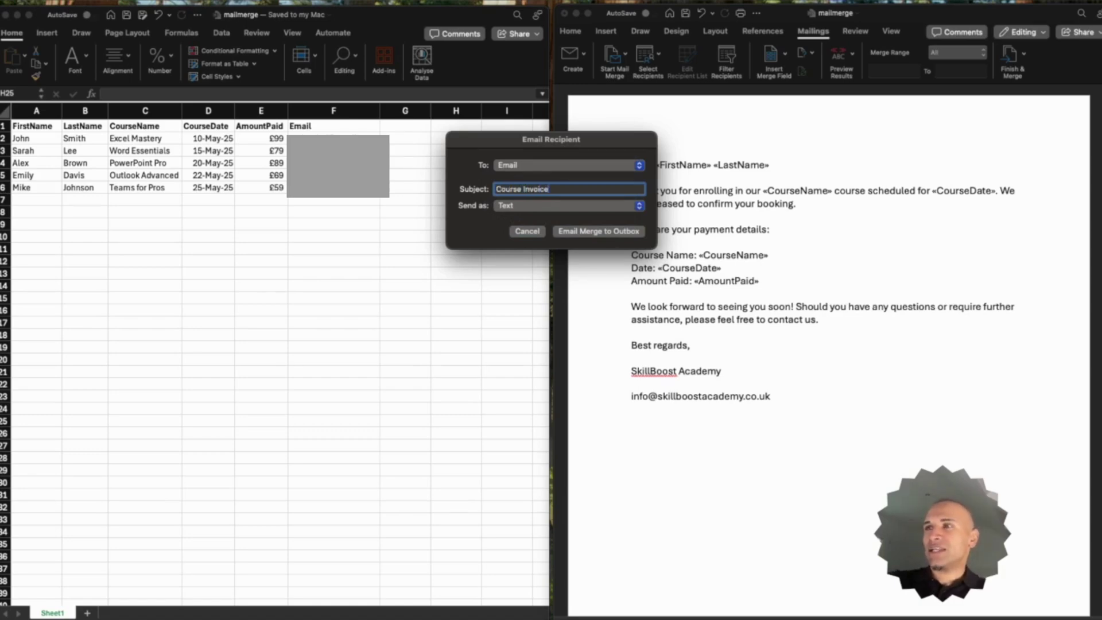
pyautogui.click(577, 206)
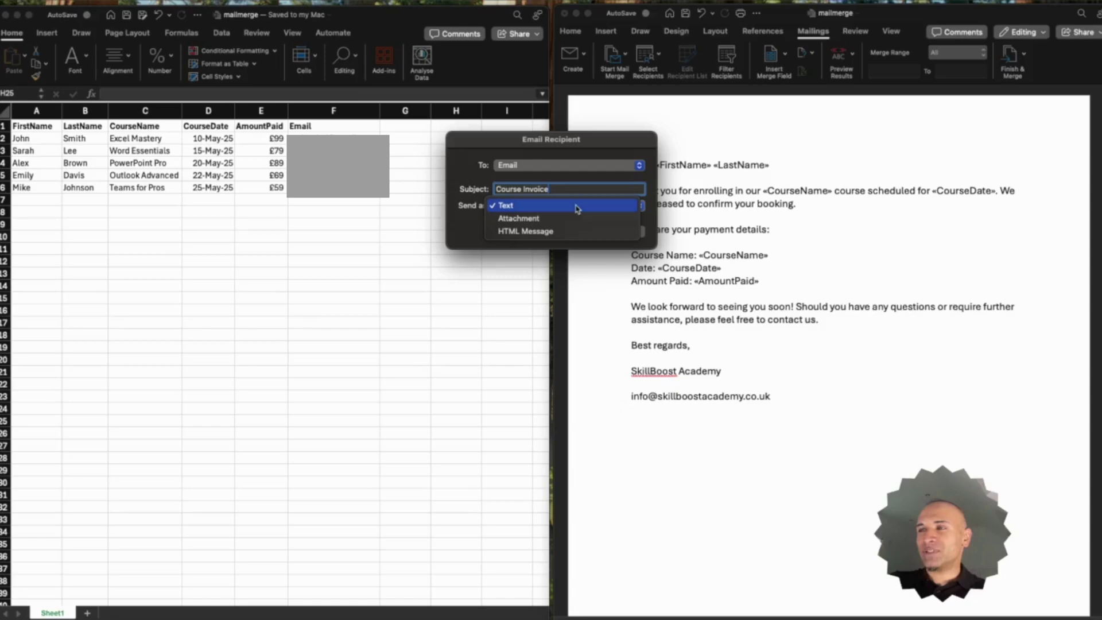
pyautogui.click(564, 232)
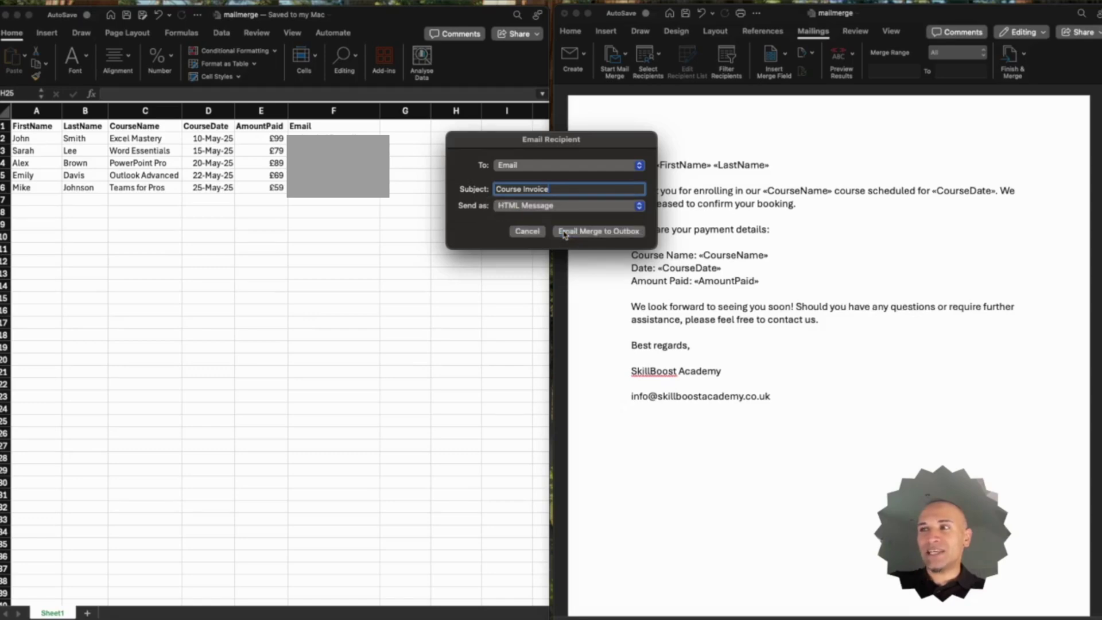
pyautogui.click(604, 232)
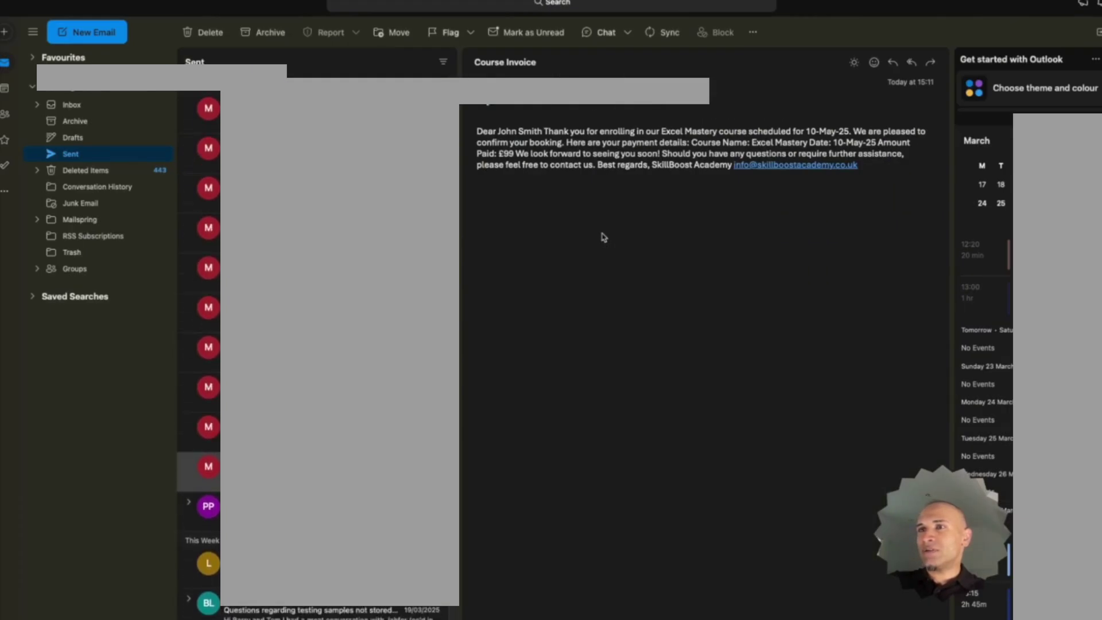
# - Open the newly sent Course Invoice emails in Outlook's Sent folder one by one to check their layout and merged details
pyautogui.click(201, 267)
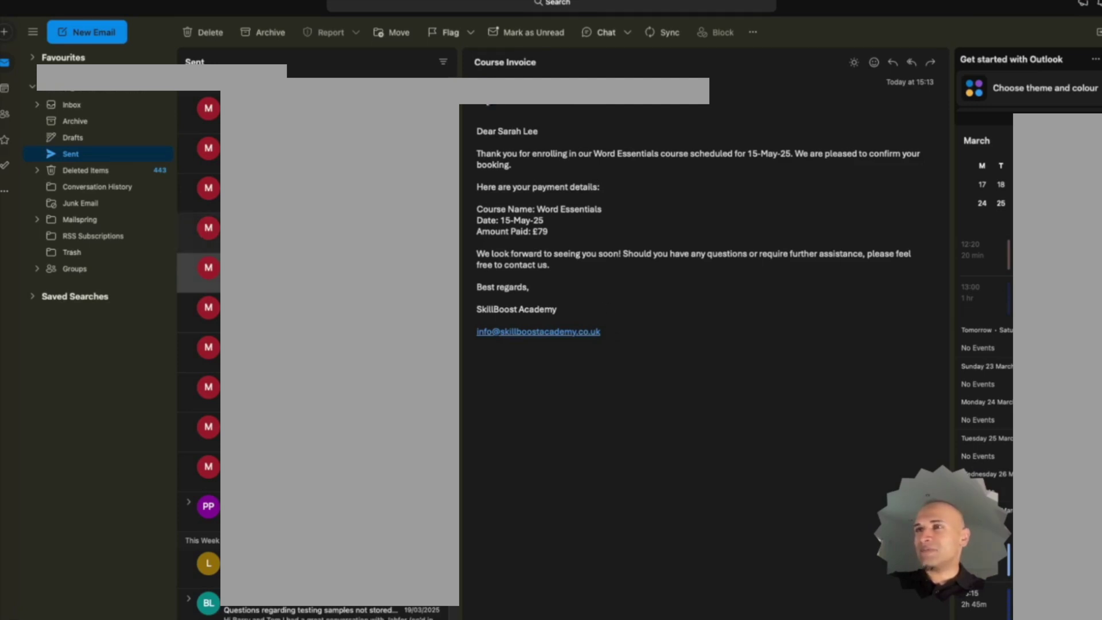
pyautogui.click(195, 188)
pyautogui.click(195, 148)
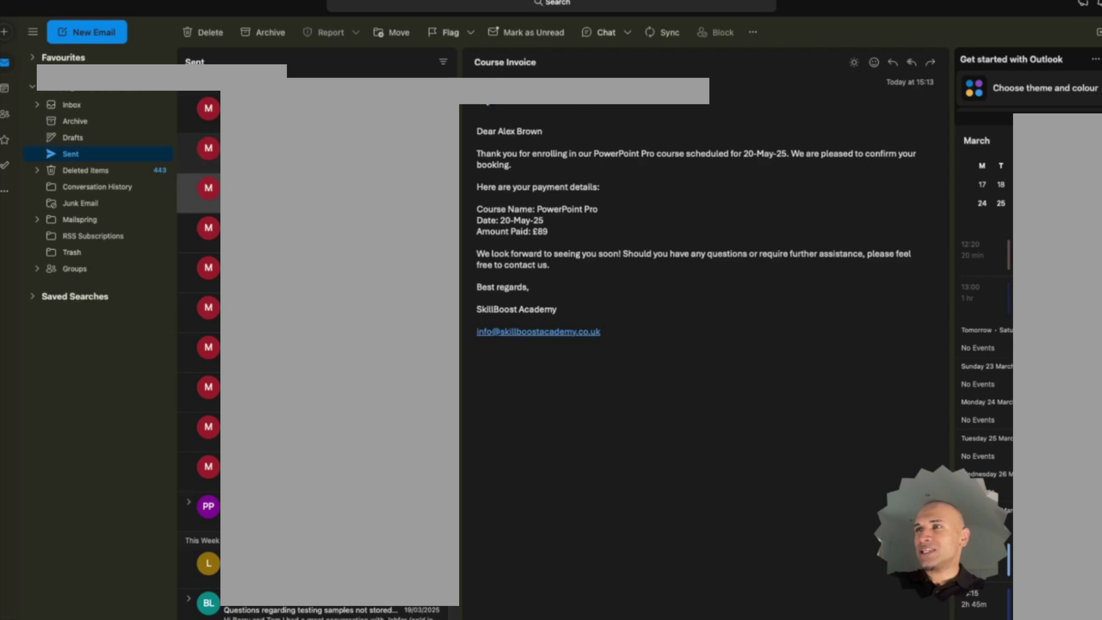
pyautogui.click(195, 108)
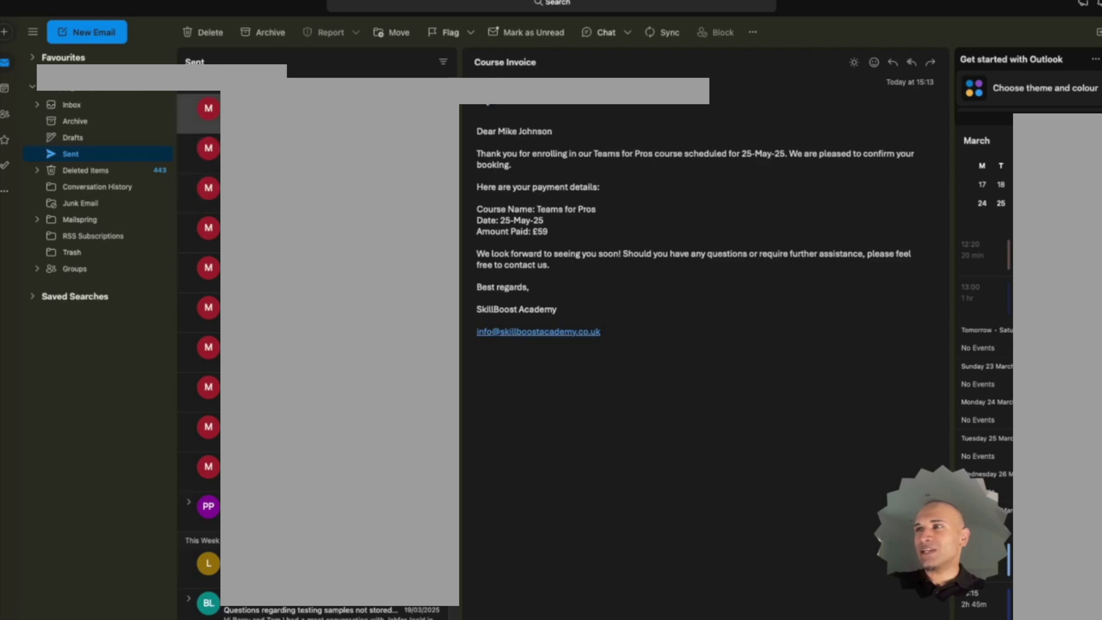